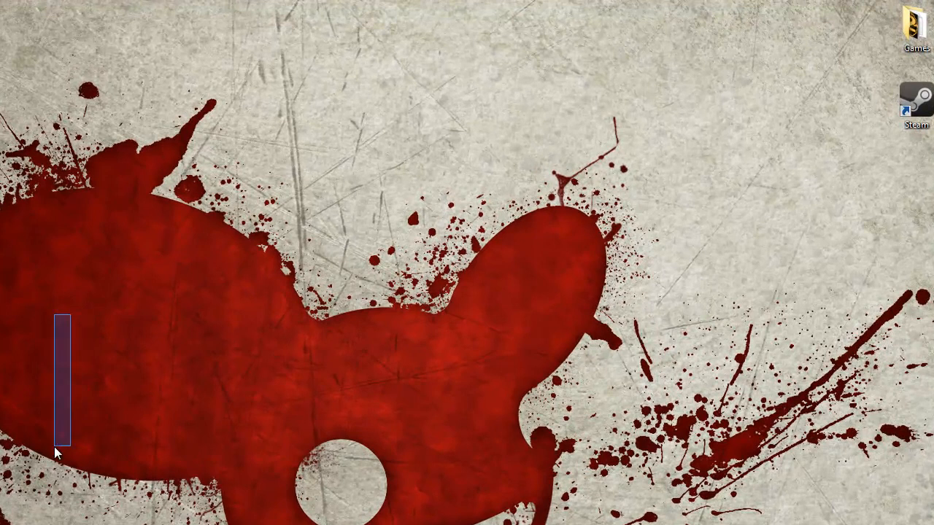
{"action": "left_click_drag", "start_coordinate": [765, 78], "coordinate": [706, 265]}
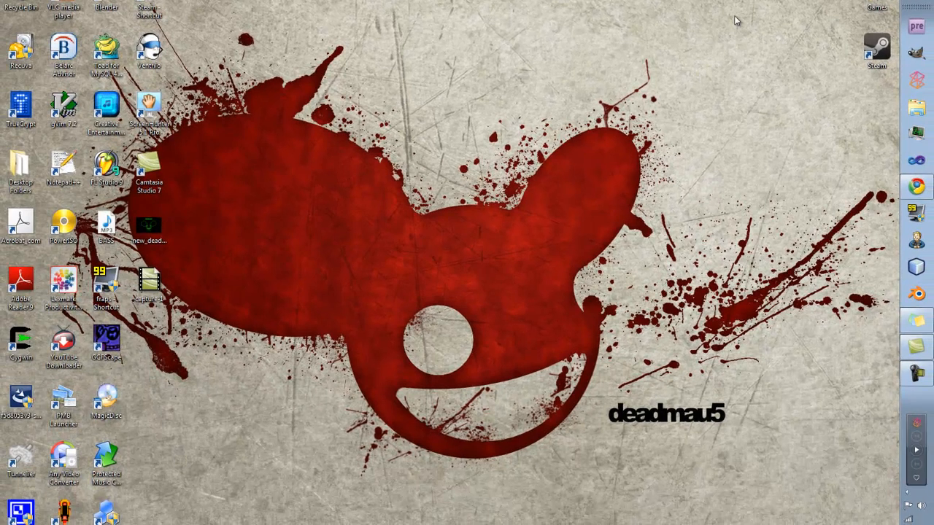
{"action": "left_click_drag", "start_coordinate": [730, 60], "coordinate": [599, 343]}
{"action": "left_click_drag", "start_coordinate": [635, 229], "coordinate": [468, 409]}
{"action": "left_click_drag", "start_coordinate": [235, 226], "coordinate": [362, 268]}
{"action": "left_click_drag", "start_coordinate": [755, 39], "coordinate": [642, 255]}
{"action": "left_click_drag", "start_coordinate": [511, 79], "coordinate": [751, 256]}
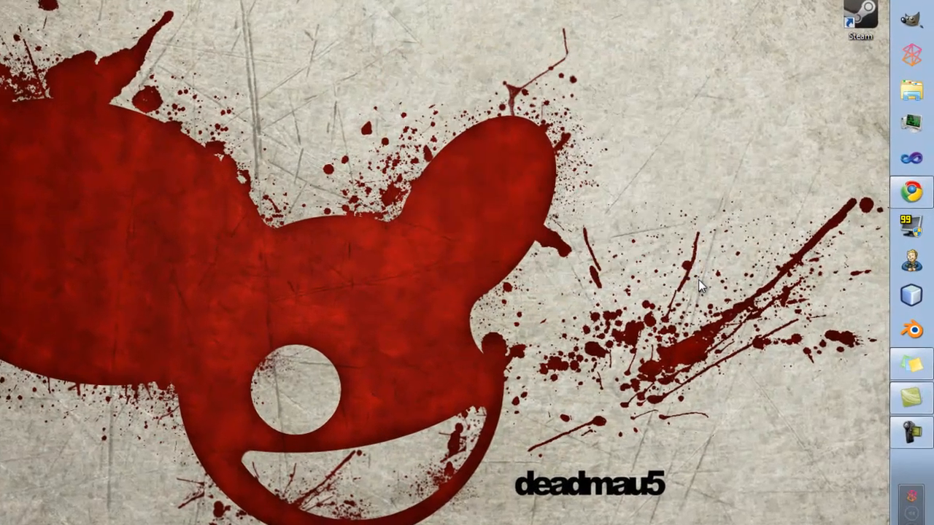
{"action": "left_click_drag", "start_coordinate": [378, 46], "coordinate": [717, 202]}
{"action": "left_click_drag", "start_coordinate": [329, 77], "coordinate": [351, 153]}
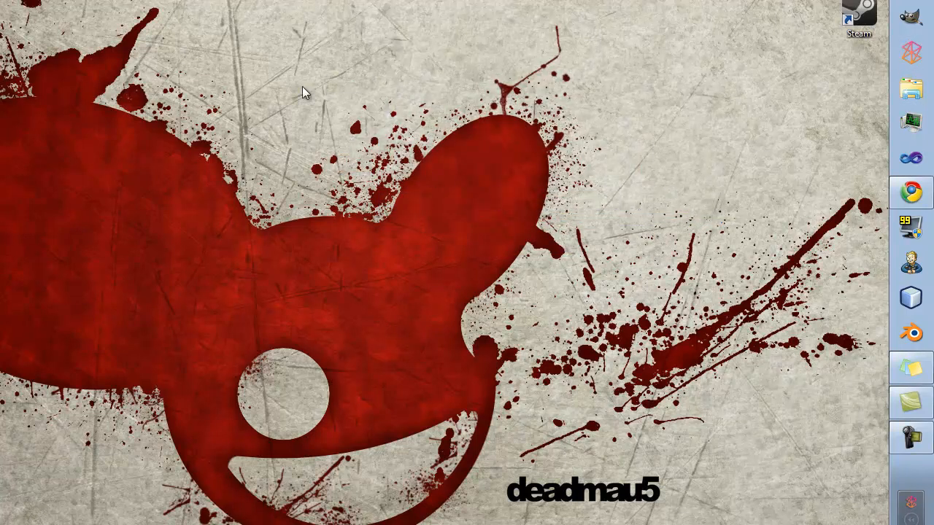
Launch GIMP and dismiss the gmic_gimp.exe application error during startup.
{"action": "left_click", "coordinate": [921, 17]}
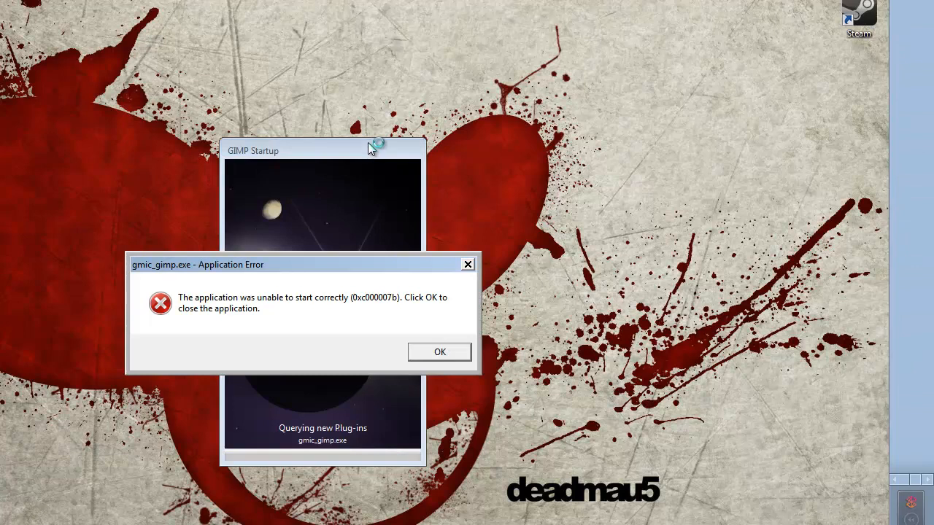
{"action": "left_click", "coordinate": [468, 265]}
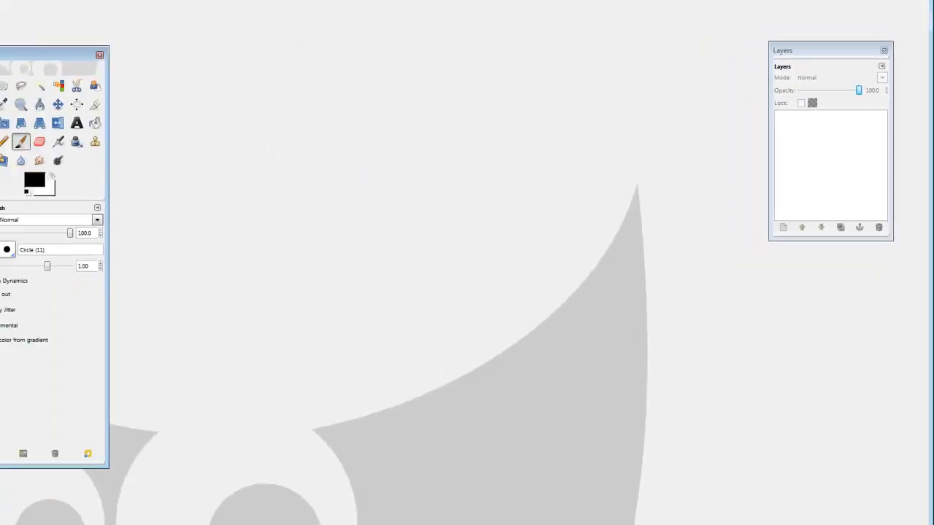
Shrink the maximized GIMP image window and place it between the Toolbox and Layers windows.
{"action": "double_click", "coordinate": [248, 1]}
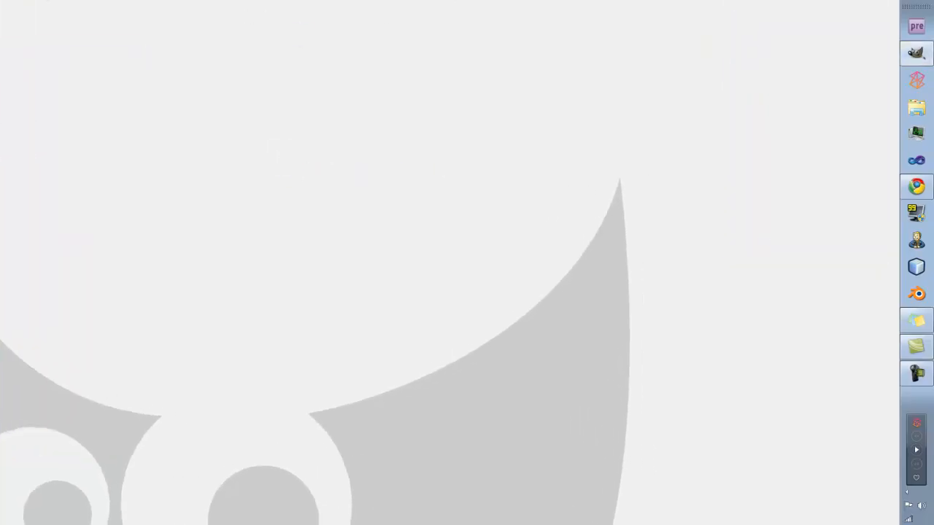
{"action": "double_click", "coordinate": [252, 1]}
{"action": "left_click_drag", "start_coordinate": [264, 1], "coordinate": [332, 65]}
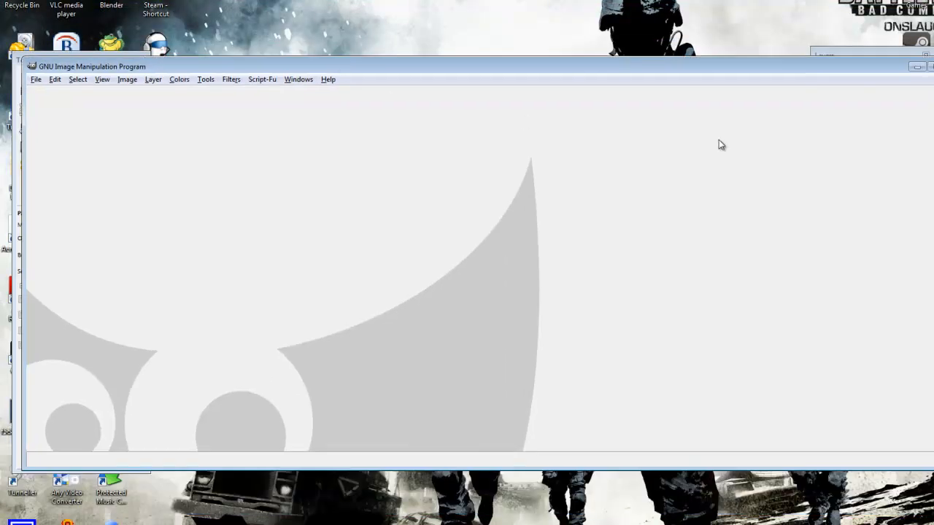
{"action": "left_click_drag", "start_coordinate": [26, 158], "coordinate": [418, 158]}
{"action": "left_click_drag", "start_coordinate": [611, 60], "coordinate": [371, 60]}
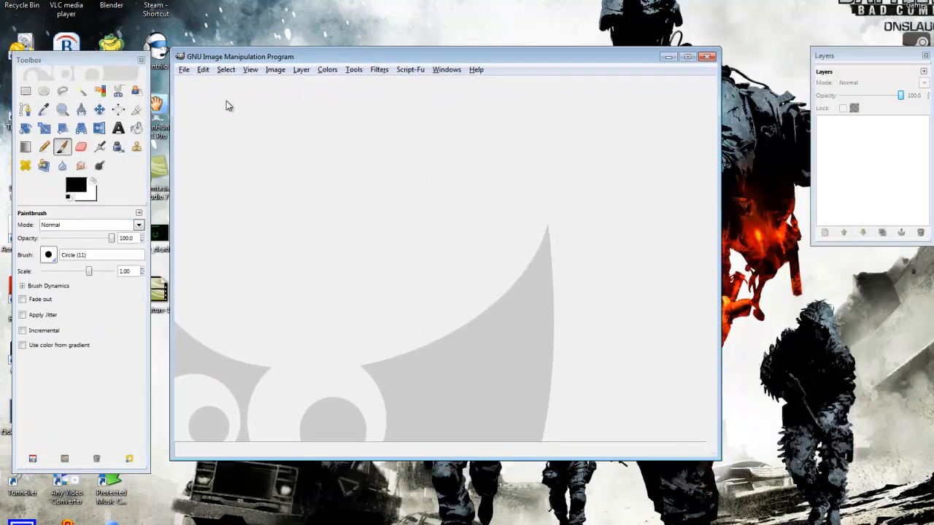
Open new_deadmau5_wallpapers_by_jollypop2008-d33fbkd.png from the Desktop and make the image window taller.
{"action": "left_click", "coordinate": [182, 71]}
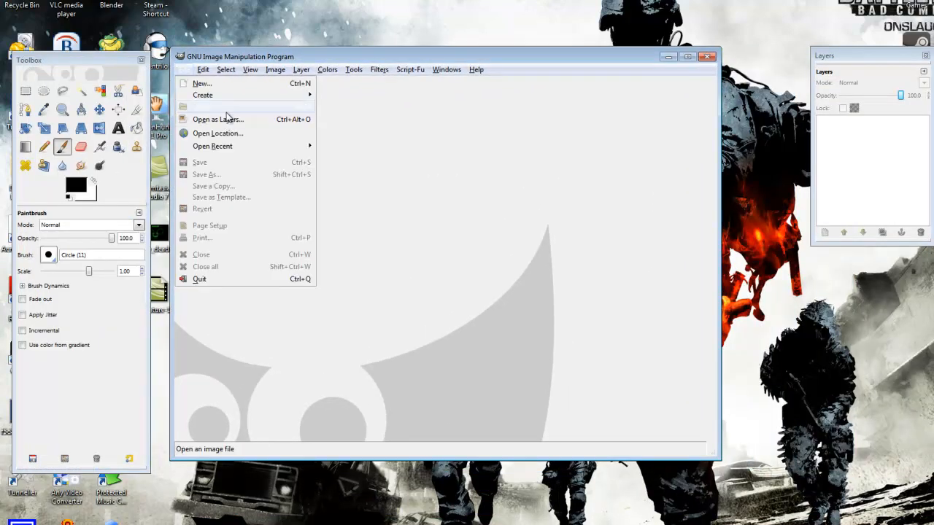
{"action": "left_click", "coordinate": [222, 108]}
{"action": "left_click", "coordinate": [191, 228]}
{"action": "left_click", "coordinate": [328, 225]}
{"action": "left_click", "coordinate": [584, 441]}
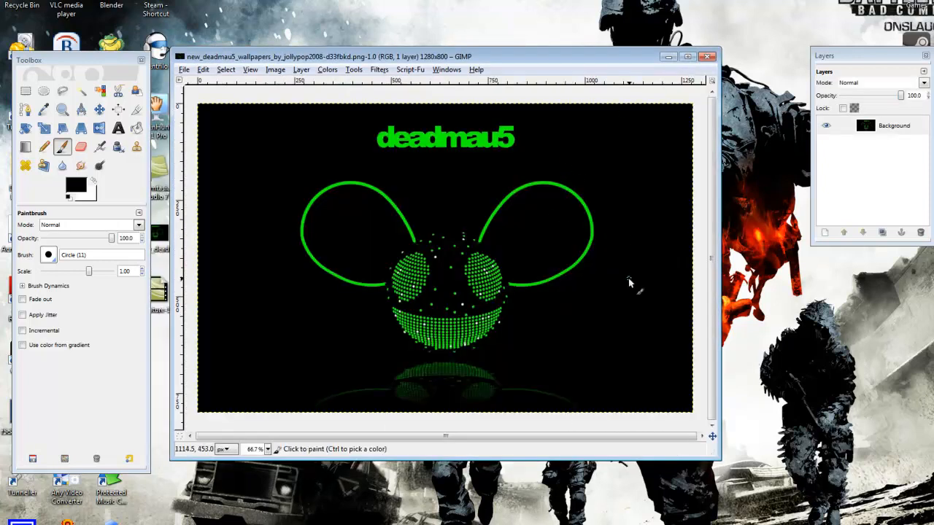
{"action": "left_click_drag", "start_coordinate": [508, 464], "coordinate": [499, 503]}
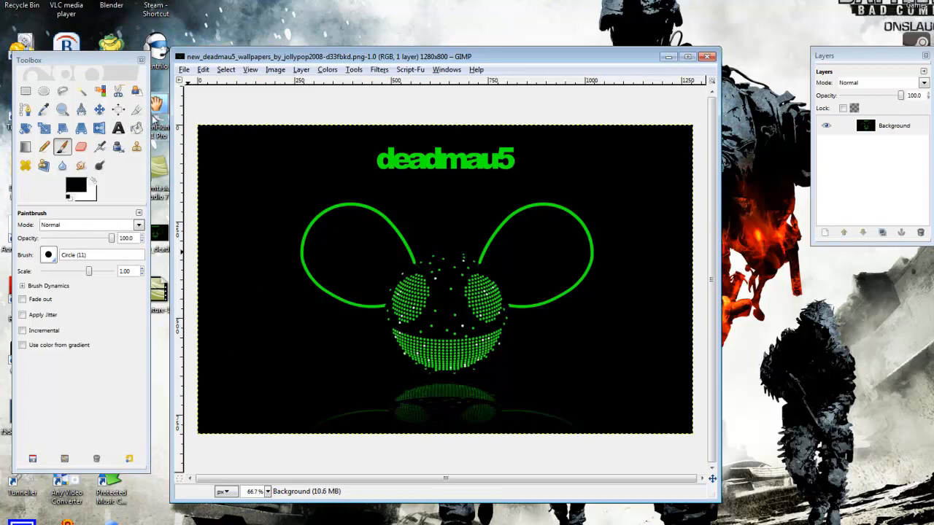
With the Crop tool, outline the deadmau5 title with an area about 411 × 84 px at position 444, 36.
{"action": "left_click", "coordinate": [136, 110]}
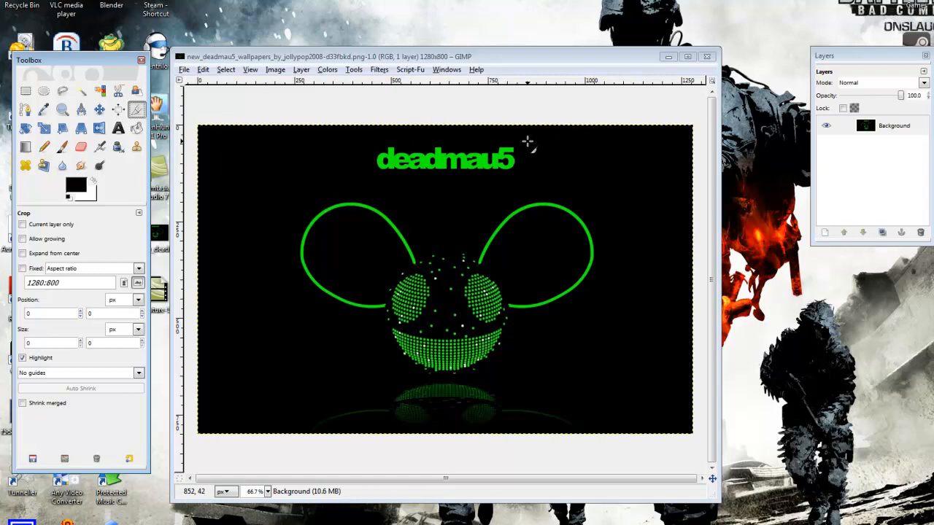
{"action": "left_click_drag", "start_coordinate": [527, 138], "coordinate": [370, 171]}
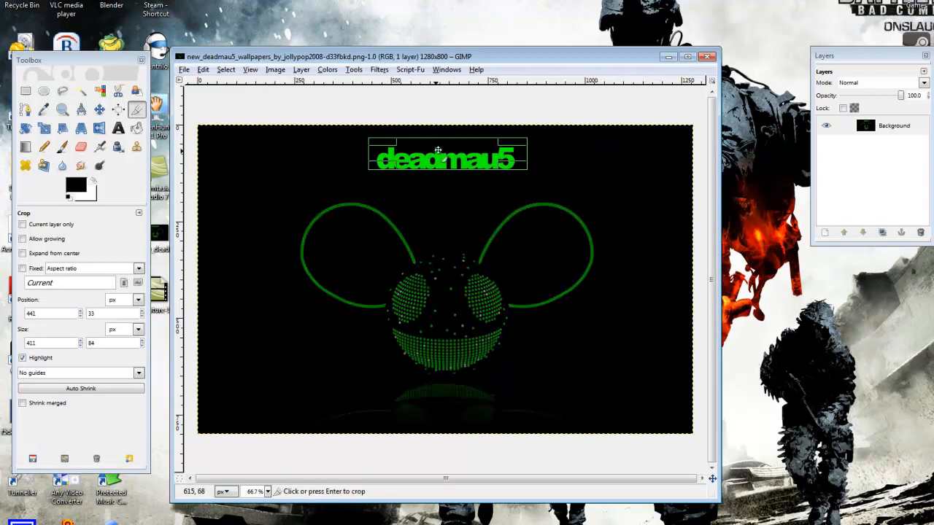
{"action": "mouse_move", "coordinate": [439, 150]}
{"action": "left_mouse_down"}
{"action": "mouse_move", "coordinate": [441, 161]}
{"action": "mouse_move", "coordinate": [441, 151]}
{"action": "left_mouse_up"}
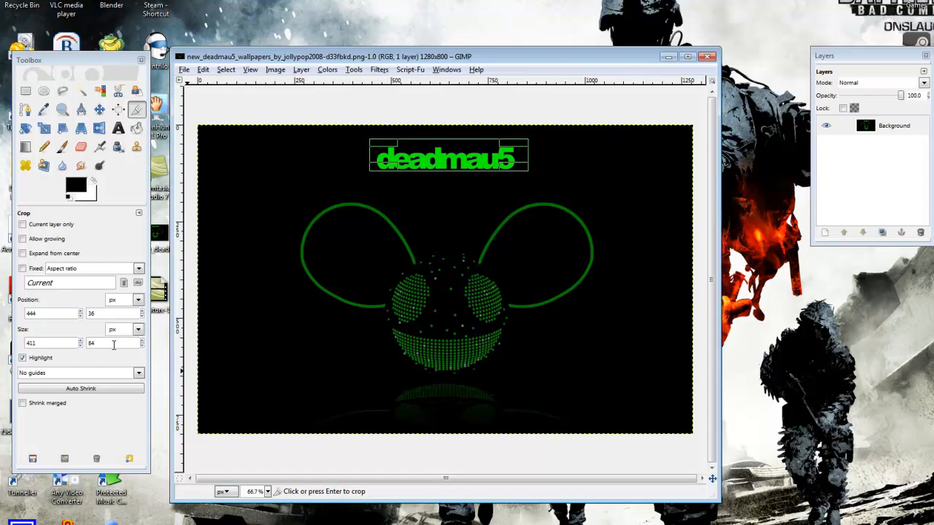
{"action": "mouse_move", "coordinate": [81, 59]}
{"action": "left_mouse_down"}
{"action": "mouse_move", "coordinate": [104, 84]}
{"action": "mouse_move", "coordinate": [96, 58]}
{"action": "left_mouse_up"}
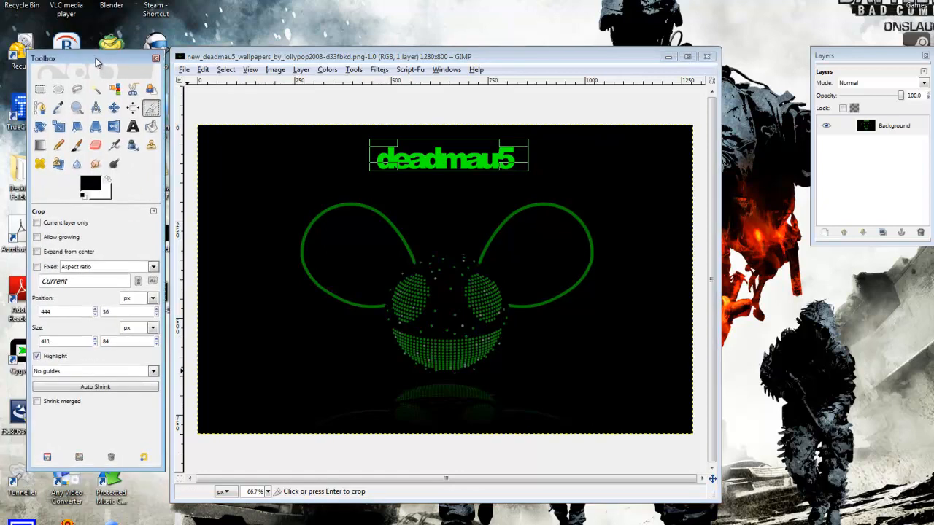
{"action": "left_click", "coordinate": [453, 69]}
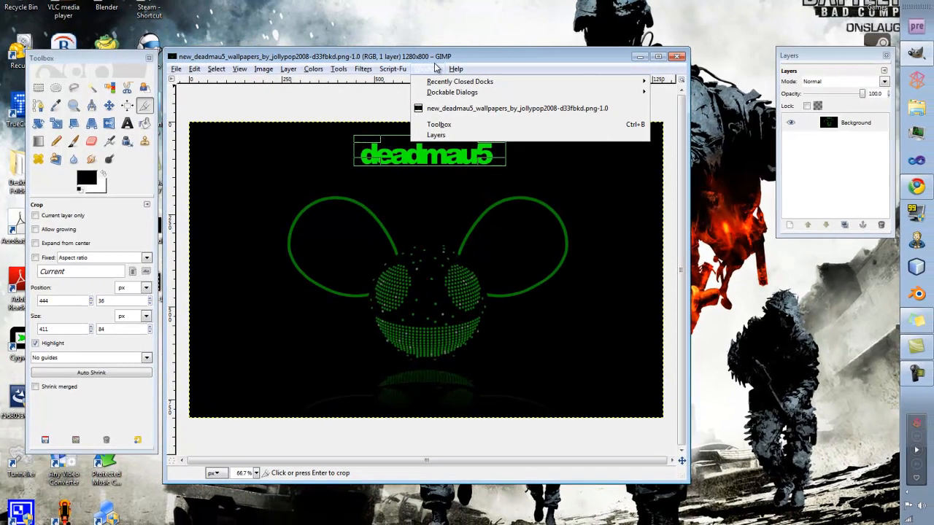
{"action": "mouse_move", "coordinate": [447, 99]}
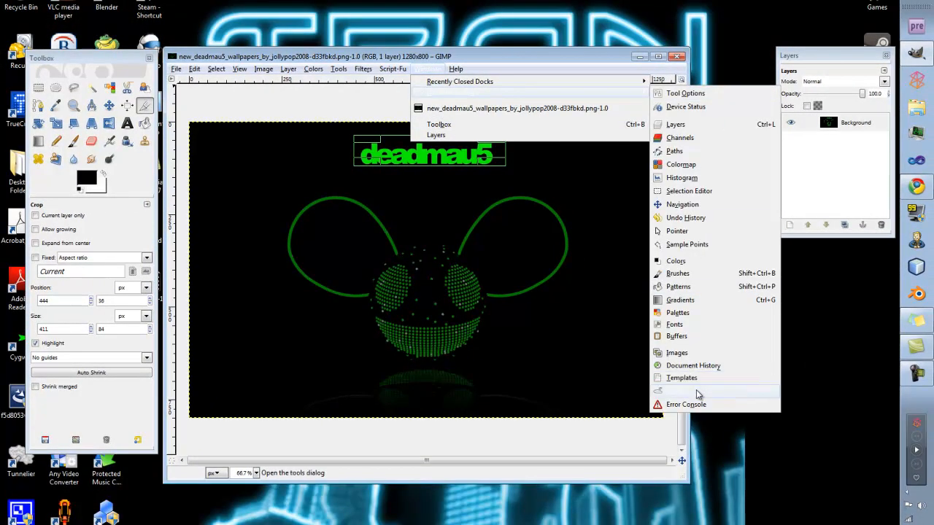
{"action": "left_click", "coordinate": [355, 448]}
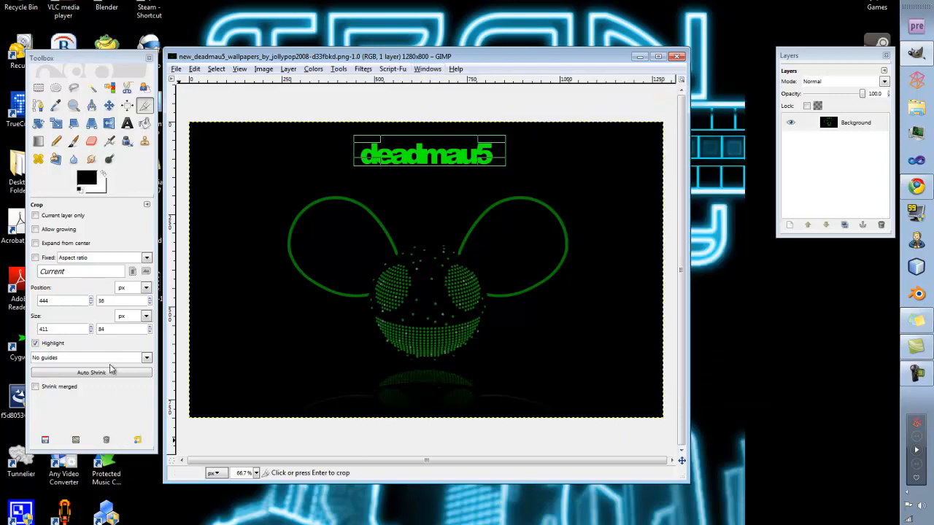
{"action": "left_click_drag", "start_coordinate": [109, 61], "coordinate": [103, 67]}
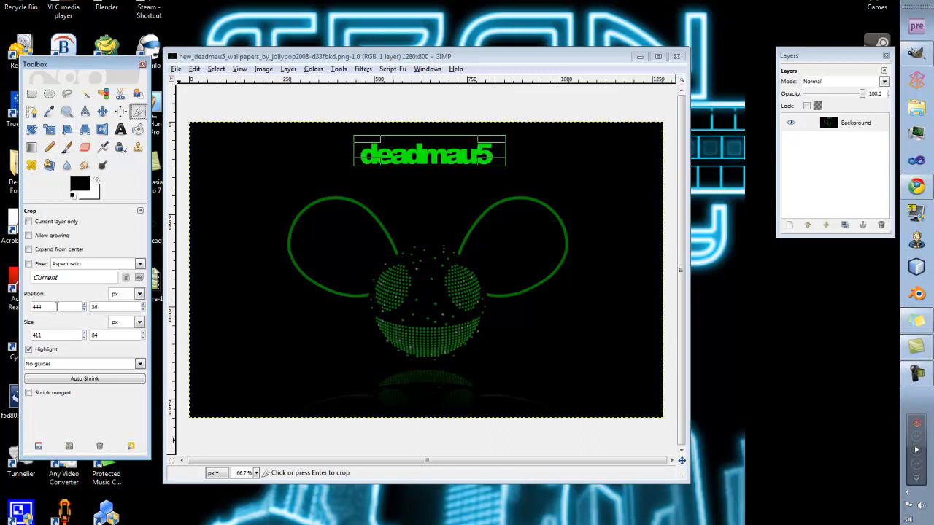
Adjust the crop area around the title to 412 × 84 px at position 444, 46 and crop the image to it.
{"action": "left_click", "coordinate": [68, 308]}
{"action": "left_click", "coordinate": [84, 305]}
{"action": "left_click", "coordinate": [85, 305]}
{"action": "left_click", "coordinate": [85, 305]}
{"action": "left_click", "coordinate": [85, 305]}
{"action": "left_click", "coordinate": [84, 305]}
{"action": "left_click", "coordinate": [85, 304]}
{"action": "left_click", "coordinate": [85, 309]}
{"action": "left_click", "coordinate": [84, 309]}
{"action": "left_click", "coordinate": [85, 309]}
{"action": "left_click", "coordinate": [85, 332]}
{"action": "left_click", "coordinate": [84, 332]}
{"action": "mouse_move", "coordinate": [454, 144]}
{"action": "left_mouse_down"}
{"action": "mouse_move", "coordinate": [446, 146]}
{"action": "mouse_move", "coordinate": [455, 149]}
{"action": "left_mouse_up"}
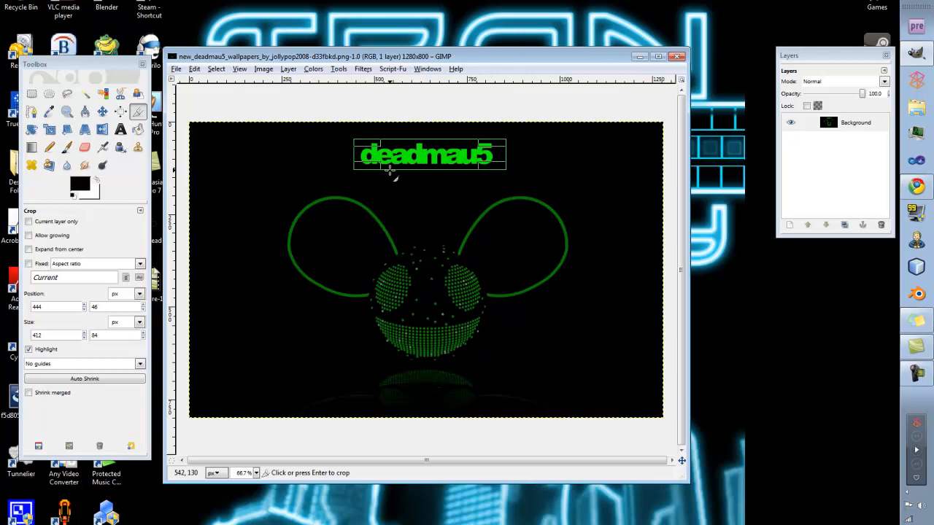
{"action": "left_click", "coordinate": [390, 169]}
Save the cropped image to the Desktop as new_deadmau5_wallpapers_bsdfy_jollypop2008-d33fbkd.png with the default PNG options.
{"action": "left_click", "coordinate": [174, 70]}
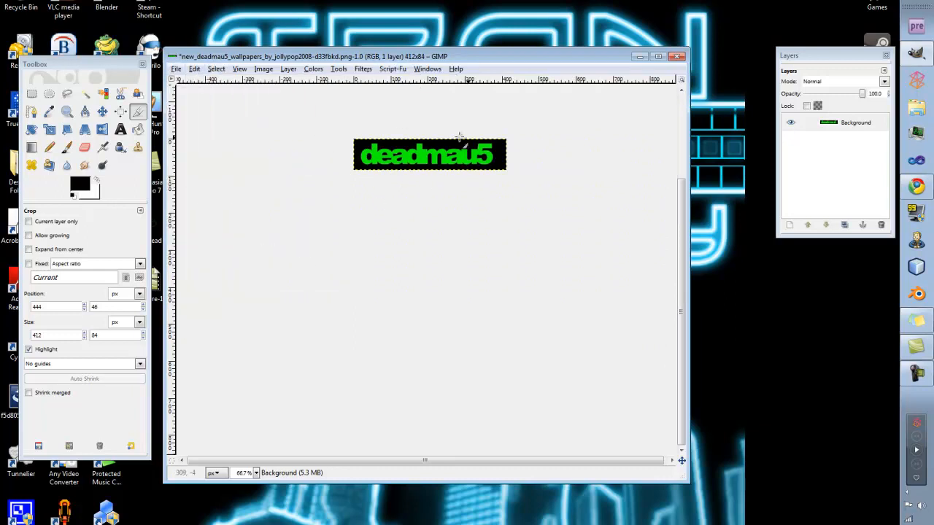
{"action": "left_click", "coordinate": [177, 70]}
{"action": "left_click", "coordinate": [205, 172]}
{"action": "left_click", "coordinate": [192, 296]}
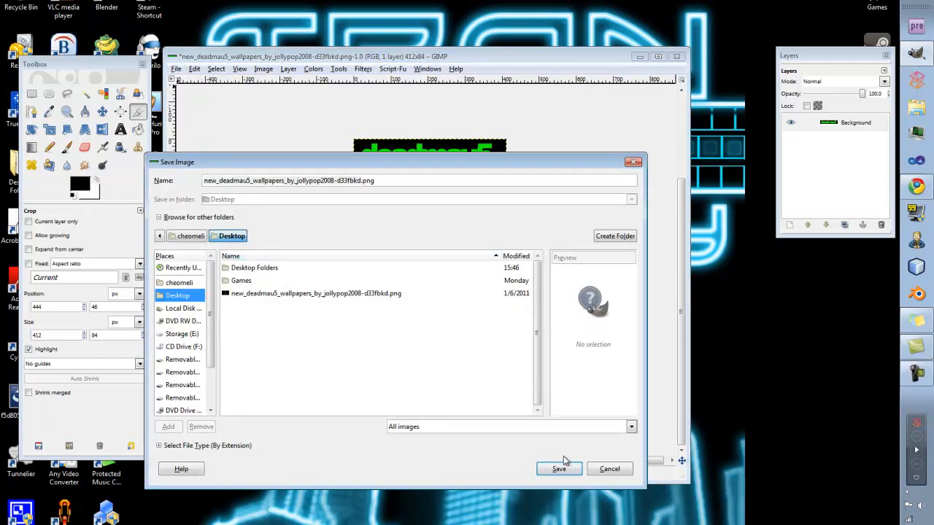
{"action": "left_click", "coordinate": [293, 181]}
{"action": "type", "text": "sdf"}
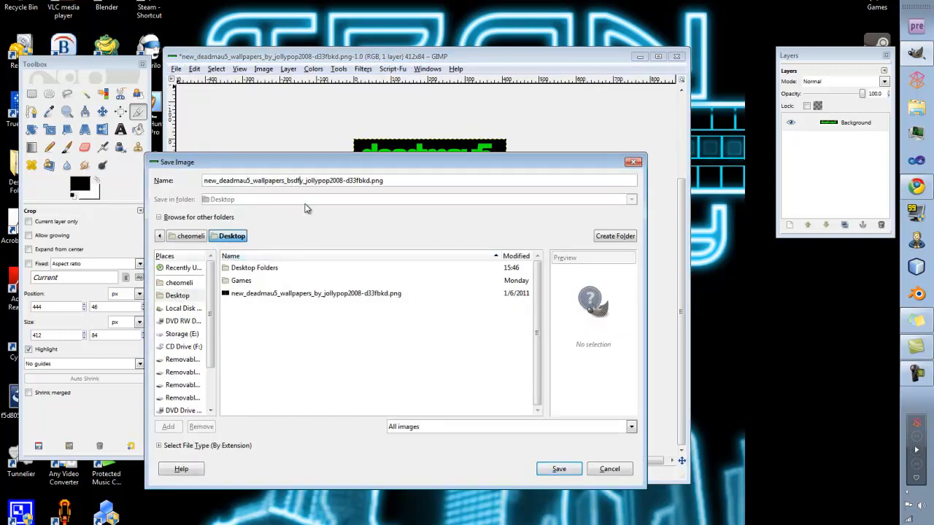
{"action": "left_click", "coordinate": [559, 470]}
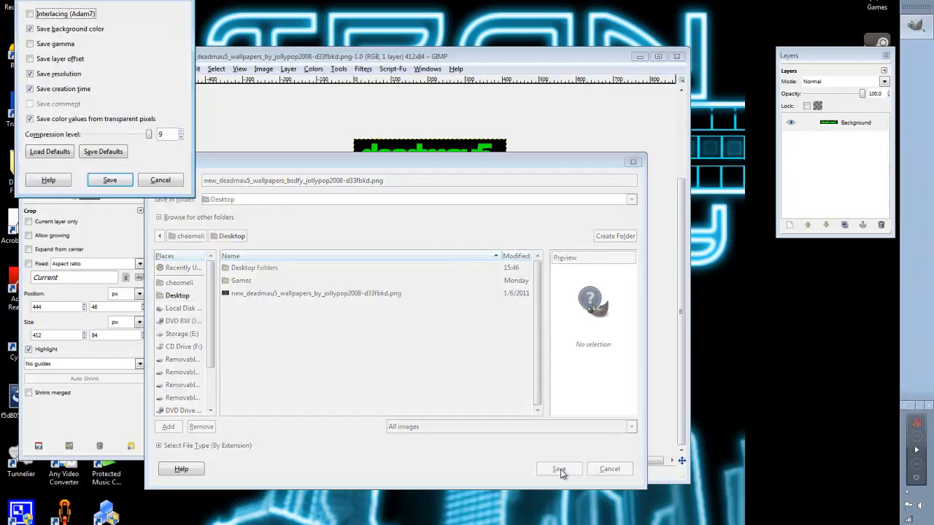
{"action": "left_click", "coordinate": [113, 179]}
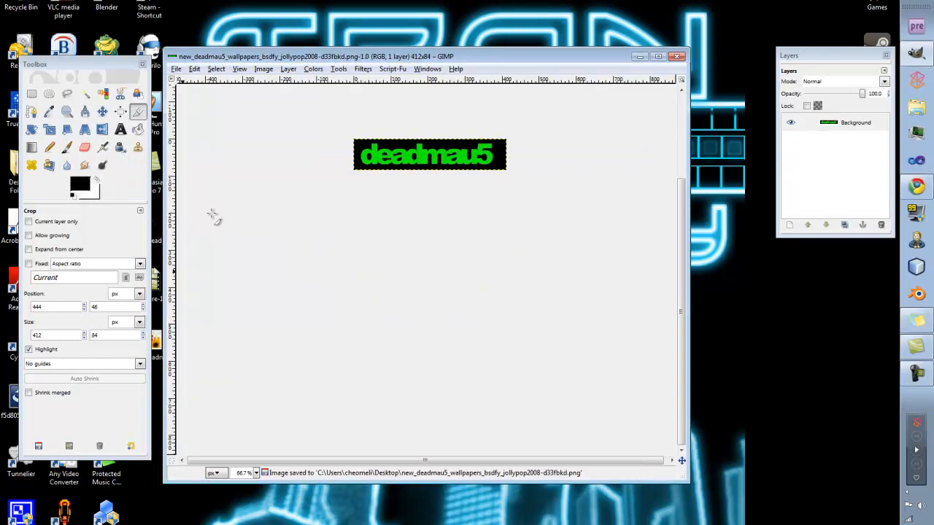
Check the saved cropped image from the desktop in the image viewer, then close the viewer.
{"action": "left_click_drag", "start_coordinate": [274, 55], "coordinate": [383, 37]}
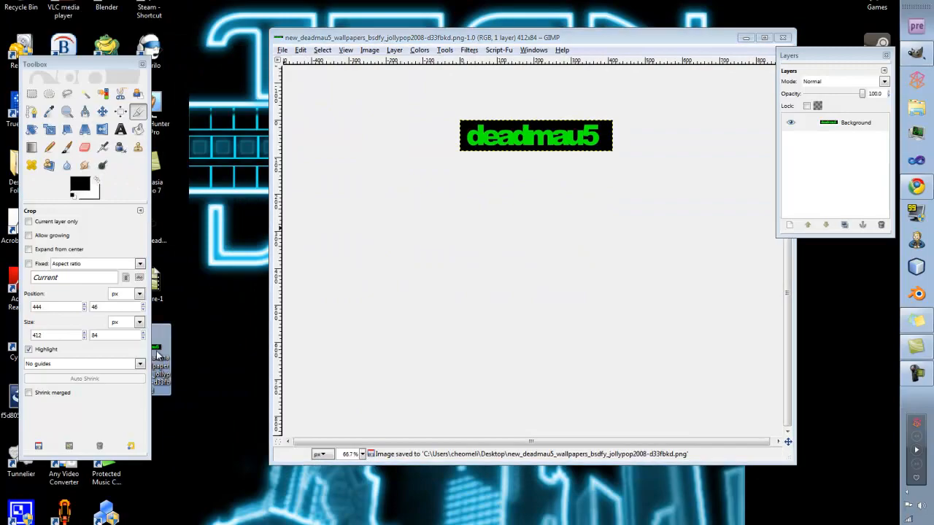
{"action": "double_click", "coordinate": [157, 356]}
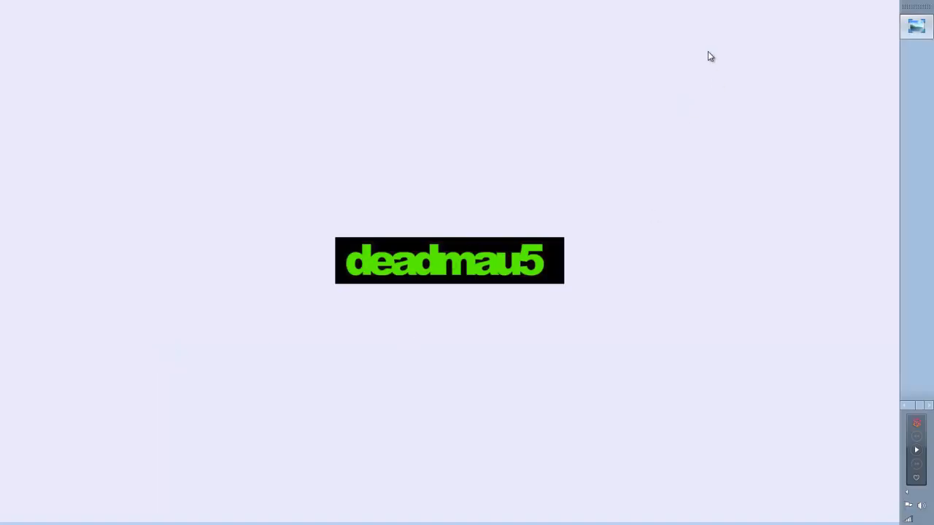
{"action": "left_click", "coordinate": [886, 2]}
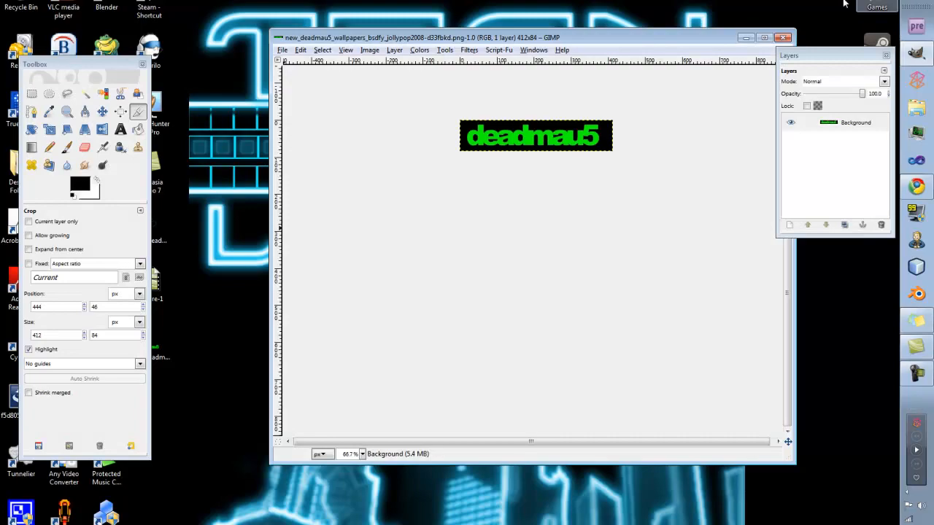
Undo the crop and reposition the image window beside the Toolbox.
{"action": "left_click_drag", "start_coordinate": [561, 39], "coordinate": [479, 31]}
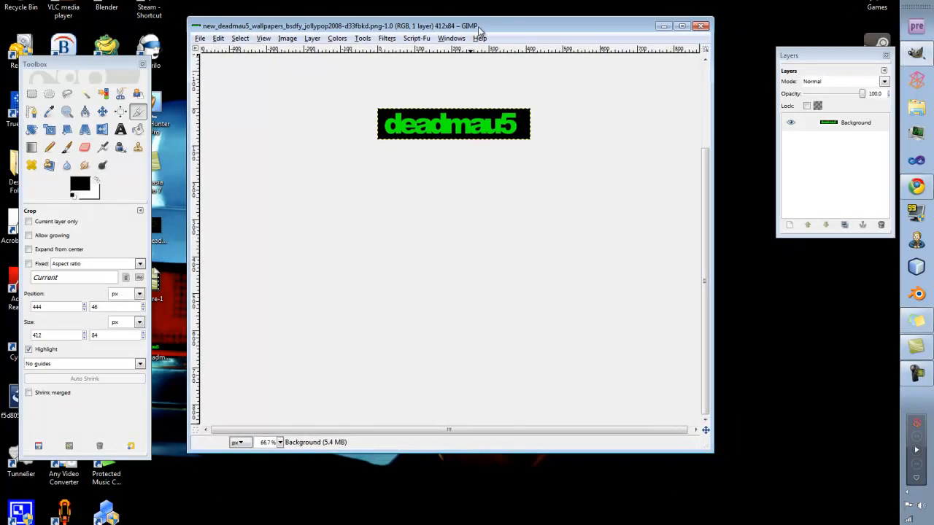
{"action": "key", "text": "ctrl+z"}
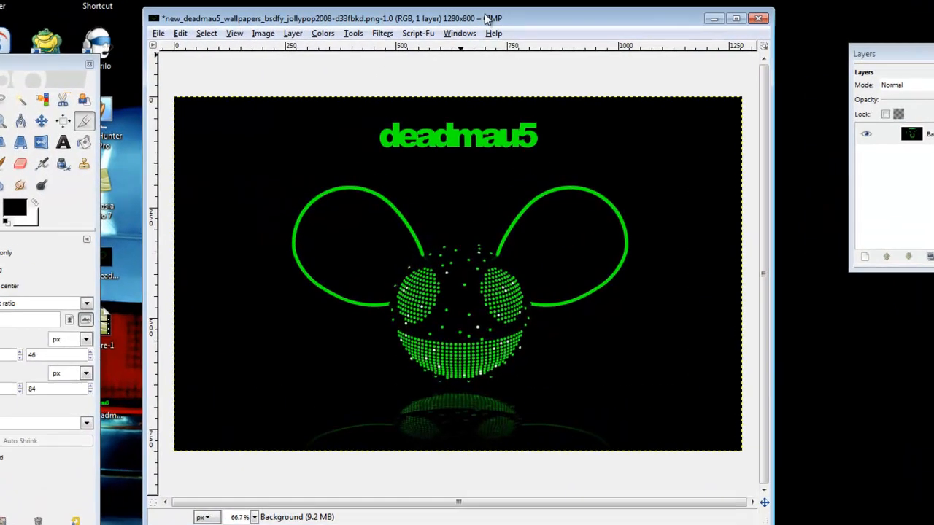
{"action": "left_click_drag", "start_coordinate": [511, 16], "coordinate": [491, 12]}
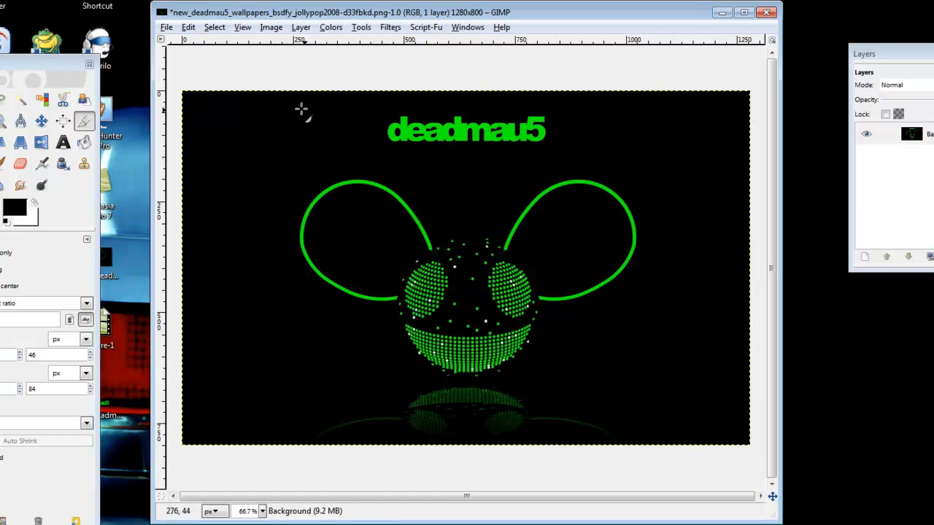
Start Color to Alpha on the Background layer and set the color made transparent to black (000000).
{"action": "left_click", "coordinate": [300, 27]}
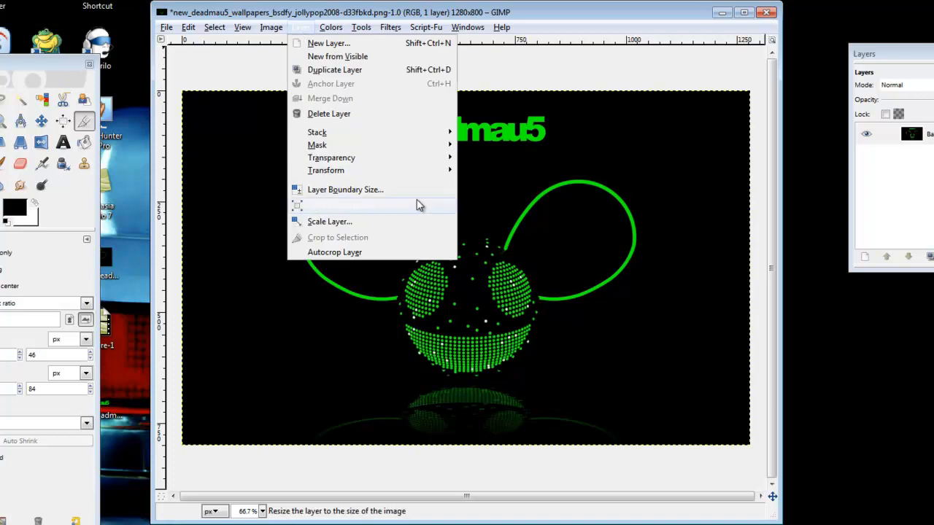
{"action": "mouse_move", "coordinate": [414, 159]}
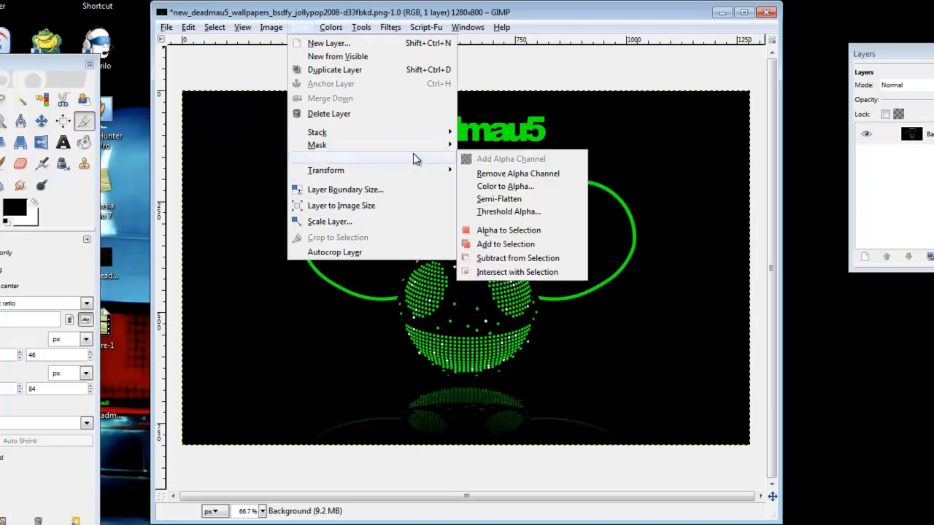
{"action": "left_click", "coordinate": [540, 188]}
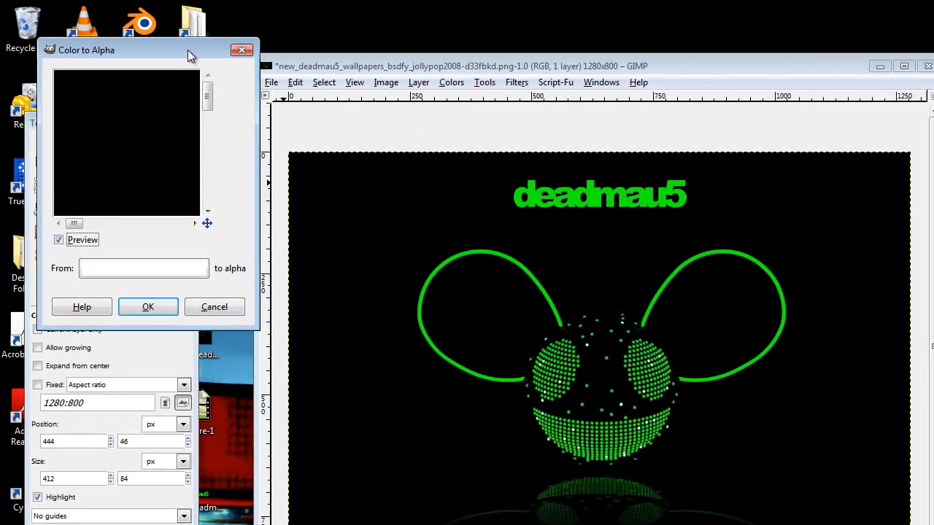
{"action": "left_click_drag", "start_coordinate": [93, 0], "coordinate": [425, 70]}
{"action": "left_click_drag", "start_coordinate": [552, 129], "coordinate": [620, 213]}
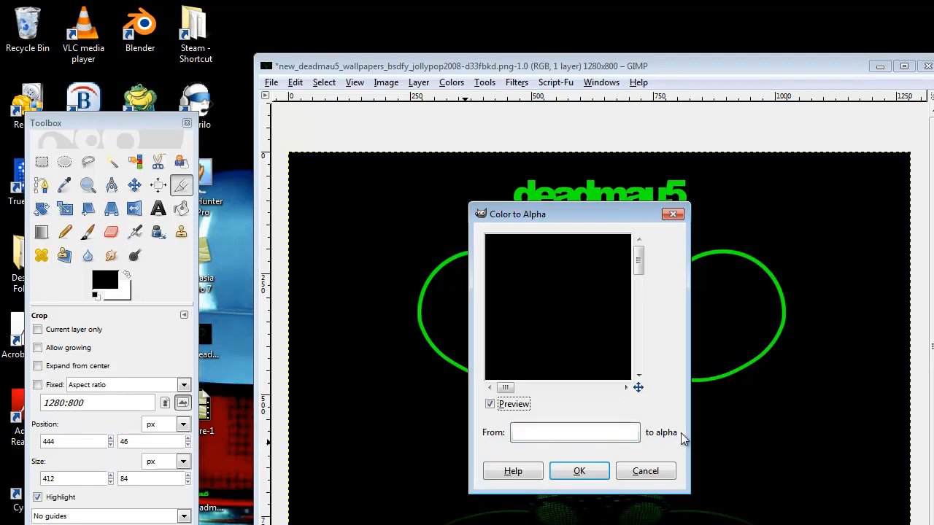
{"action": "left_click", "coordinate": [535, 436]}
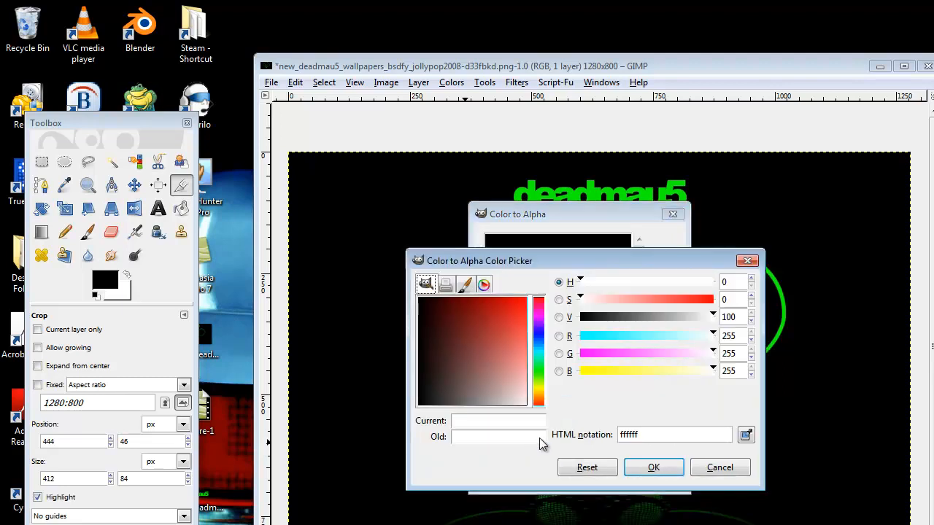
{"action": "left_click_drag", "start_coordinate": [449, 354], "coordinate": [315, 474]}
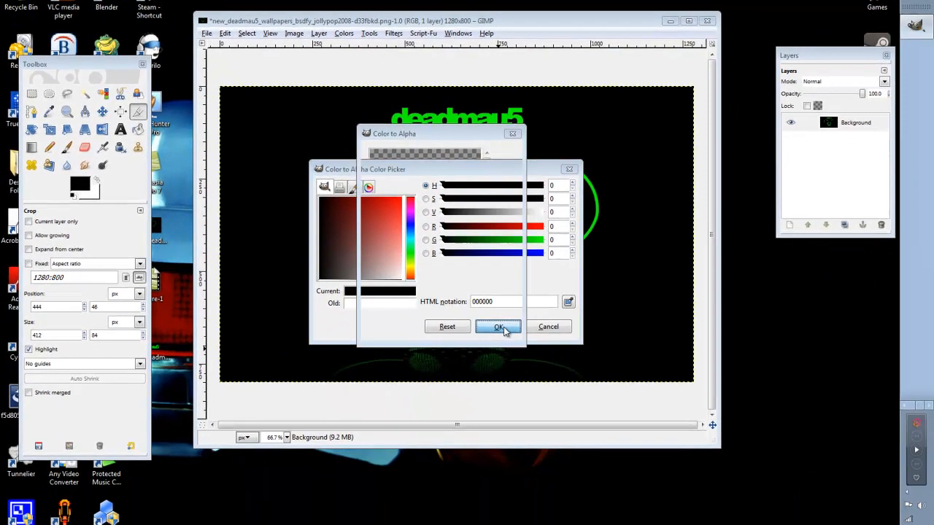
{"action": "left_click", "coordinate": [573, 392]}
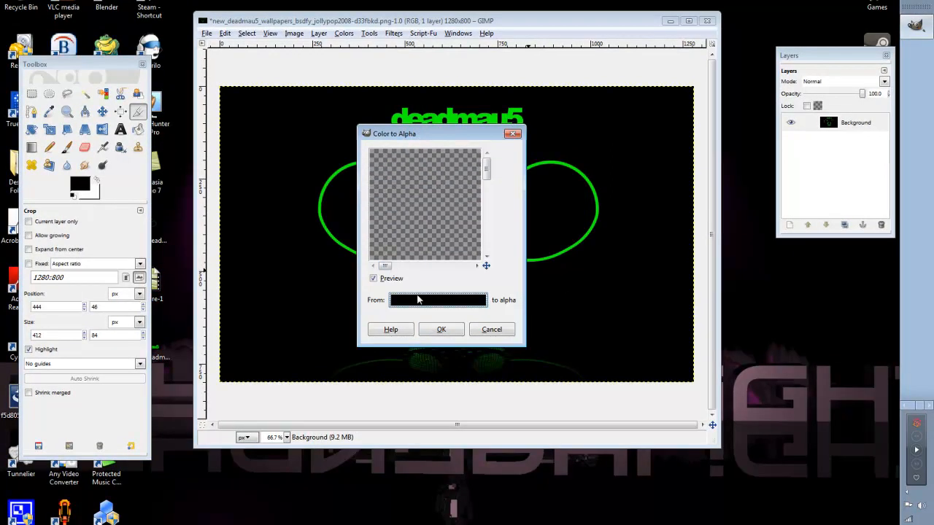
Change the Color to Alpha source color to red (ff0000).
{"action": "left_click", "coordinate": [417, 300]}
{"action": "left_click_drag", "start_coordinate": [377, 258], "coordinate": [502, 163]}
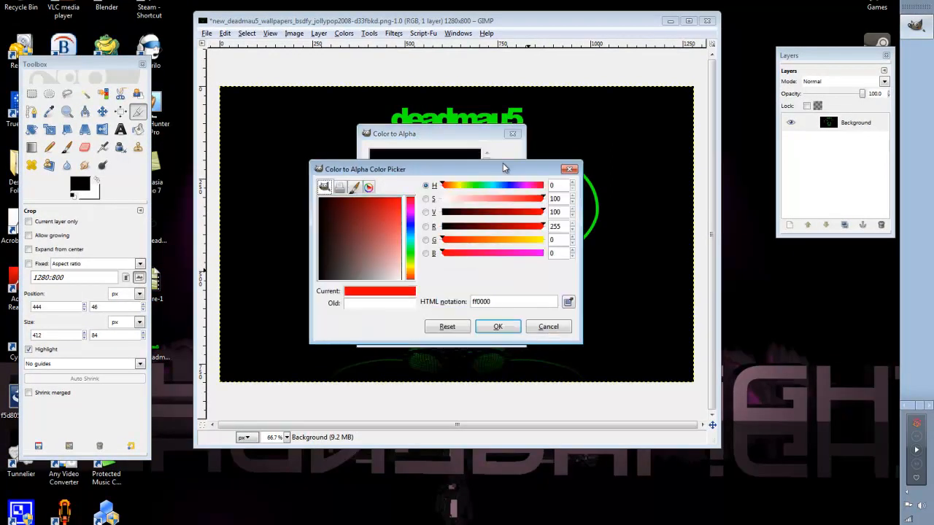
{"action": "left_click", "coordinate": [497, 326]}
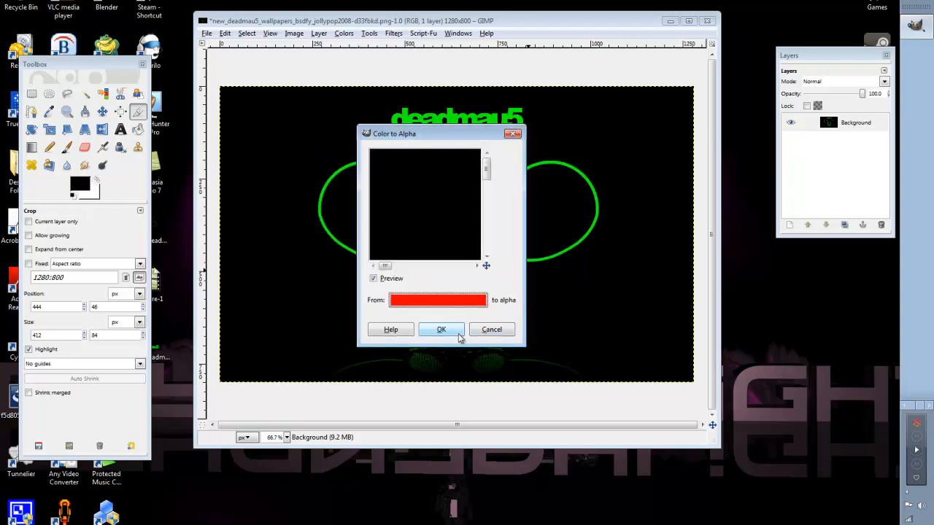
Set the Color to Alpha source color back to black (000000) and apply the filter to the Background layer.
{"action": "left_click", "coordinate": [429, 302]}
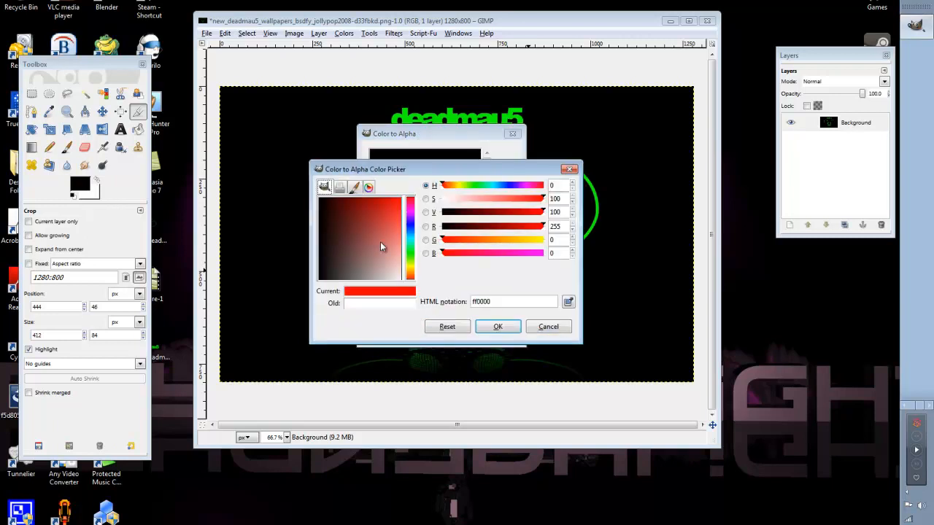
{"action": "left_click", "coordinate": [345, 277]}
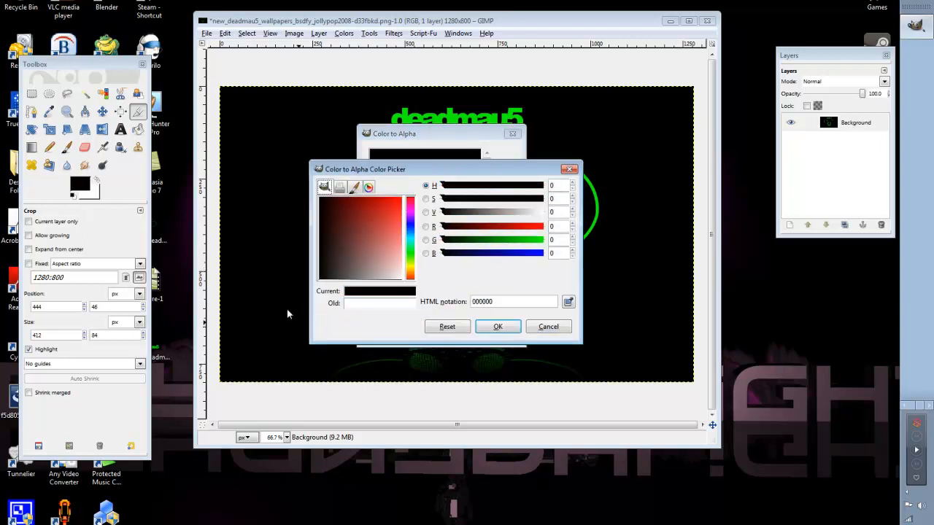
{"action": "left_click", "coordinate": [497, 327]}
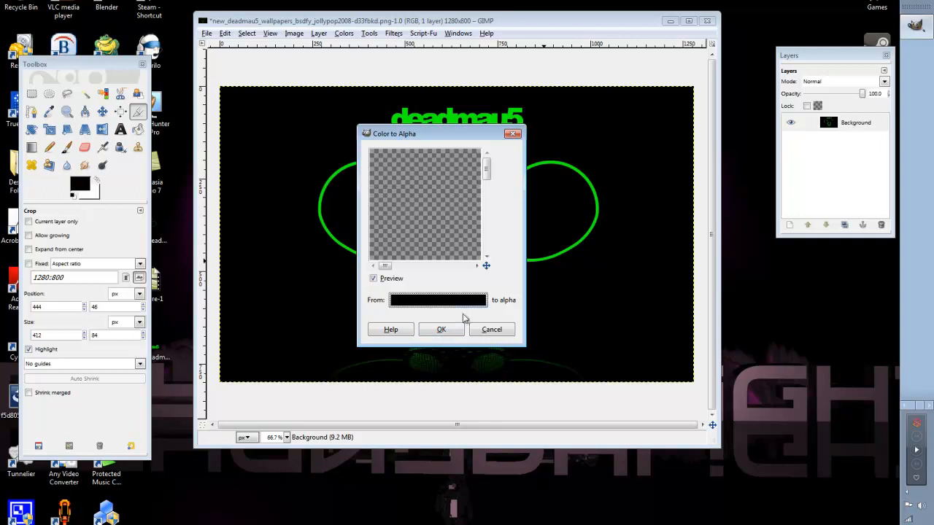
{"action": "left_click", "coordinate": [442, 329]}
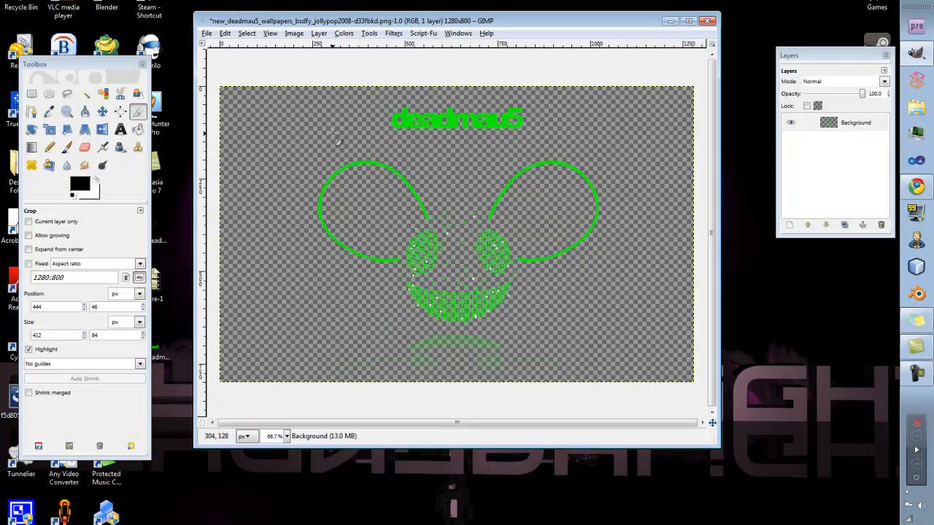
Undo the Color to Alpha change on the wallpaper.
{"action": "left_click", "coordinate": [210, 36]}
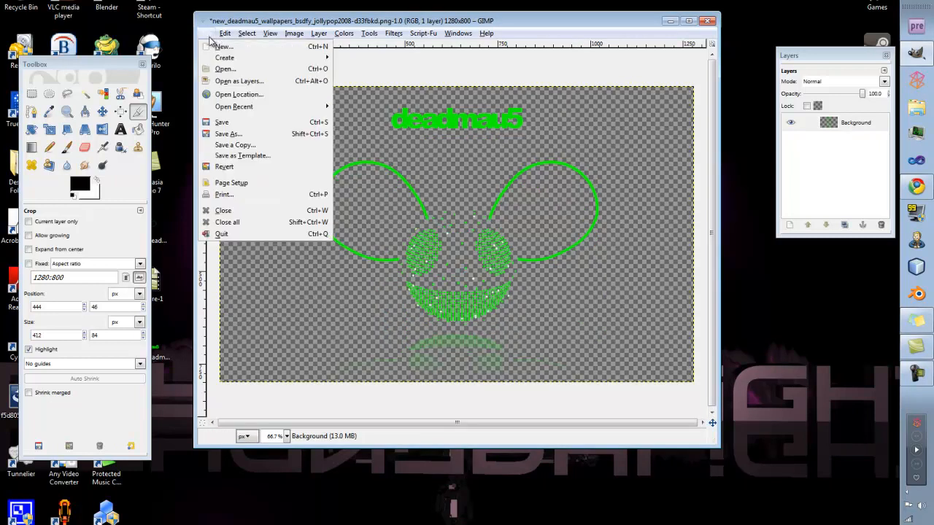
{"action": "left_click", "coordinate": [388, 64]}
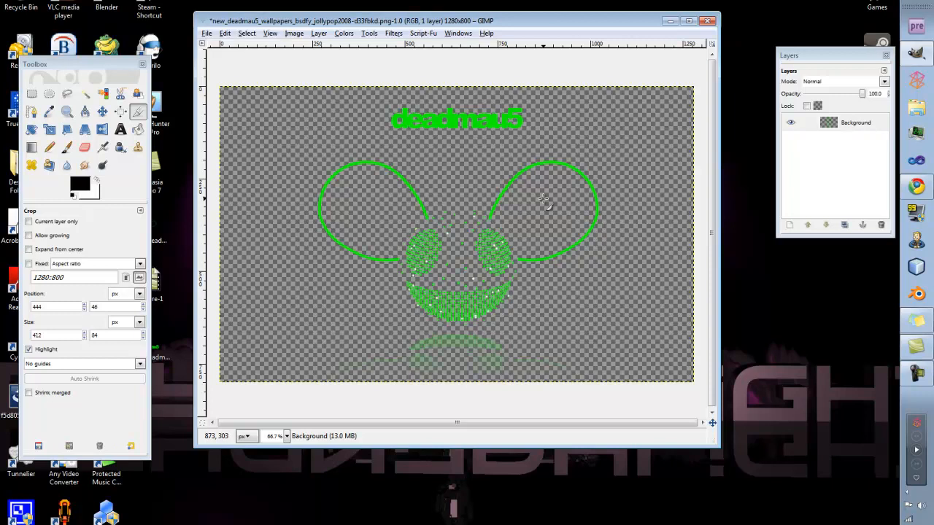
{"action": "left_click", "coordinate": [208, 34]}
{"action": "left_click", "coordinate": [240, 11]}
{"action": "key", "text": "ctrl+z"}
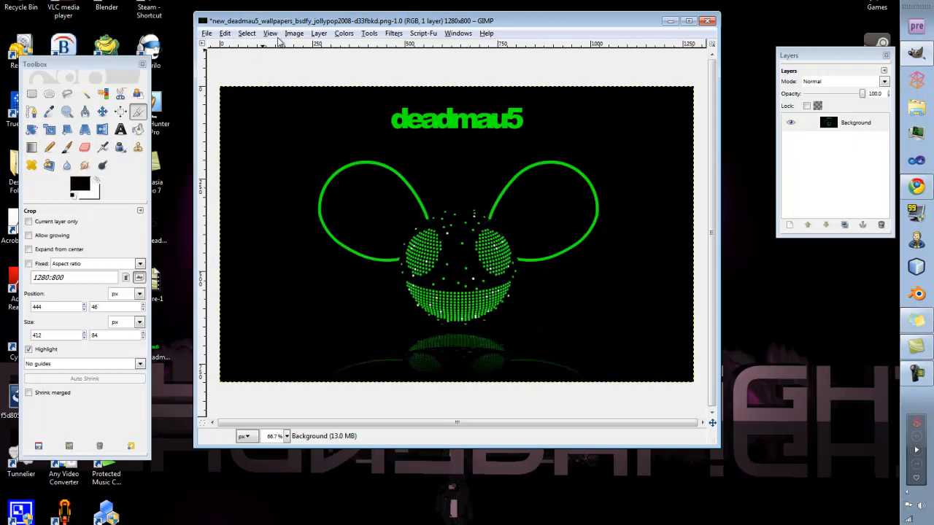
Remove the alpha channel from the Background layer and add it back.
{"action": "left_click", "coordinate": [318, 33]}
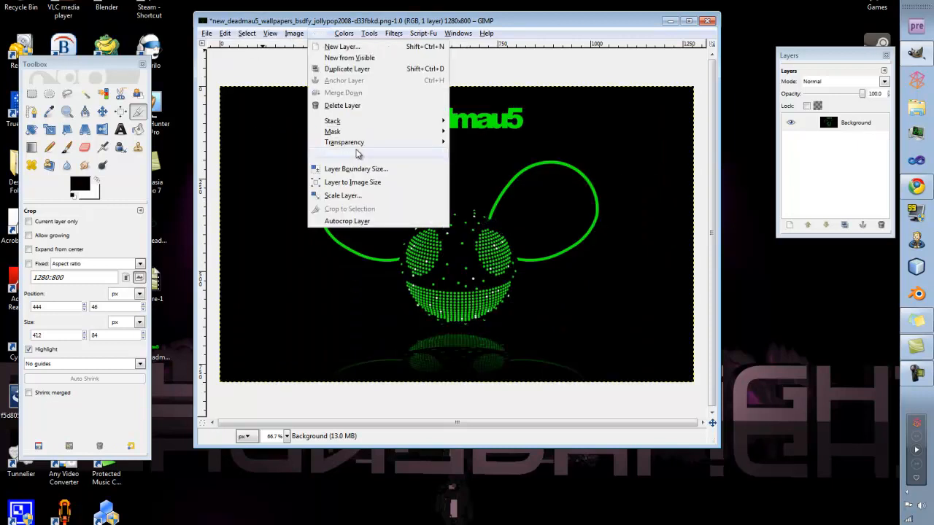
{"action": "mouse_move", "coordinate": [358, 146]}
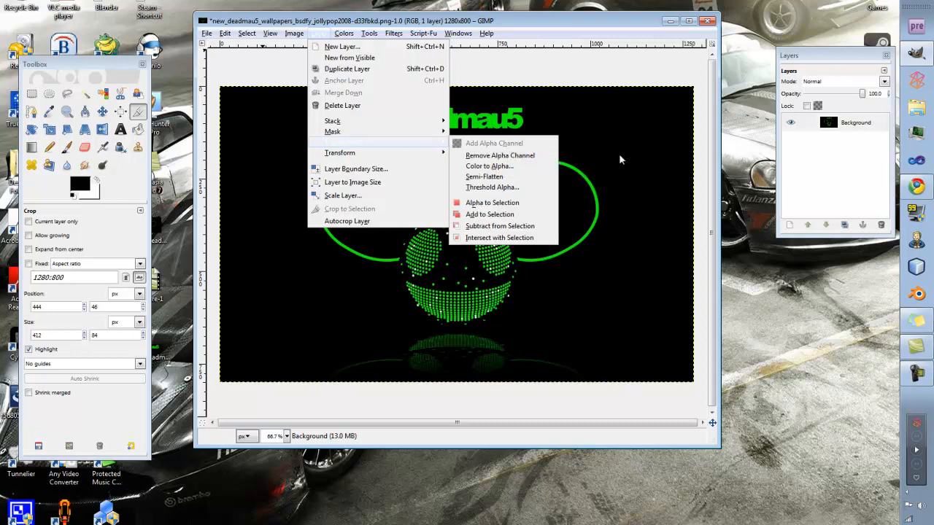
{"action": "left_click", "coordinate": [486, 156]}
{"action": "left_click", "coordinate": [319, 34]}
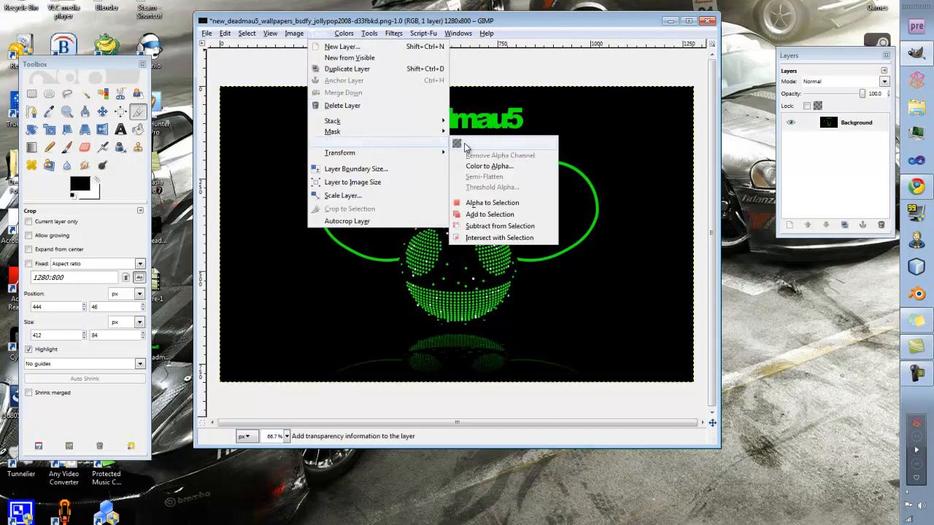
{"action": "left_click", "coordinate": [496, 149]}
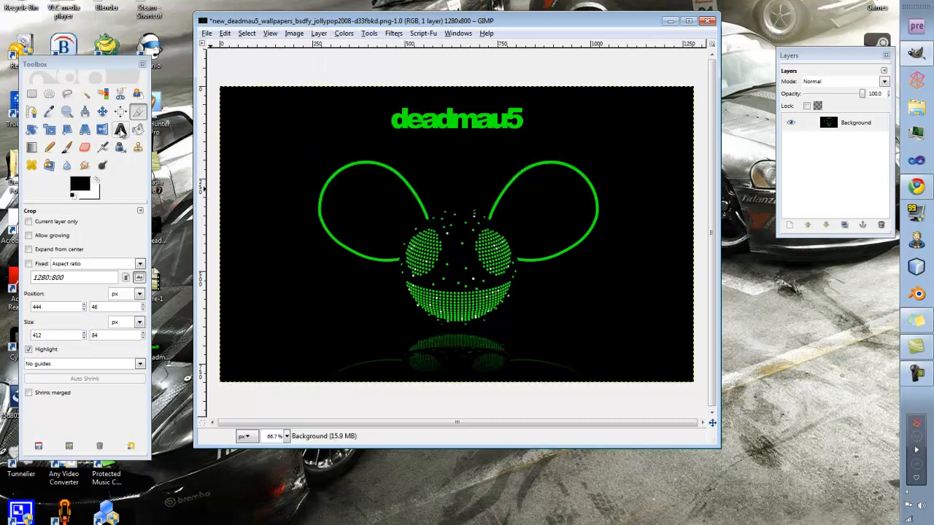
Select the black area around the mouse head with Fuzzy Select at threshold 15.0 and delete it.
{"action": "left_click", "coordinate": [85, 97]}
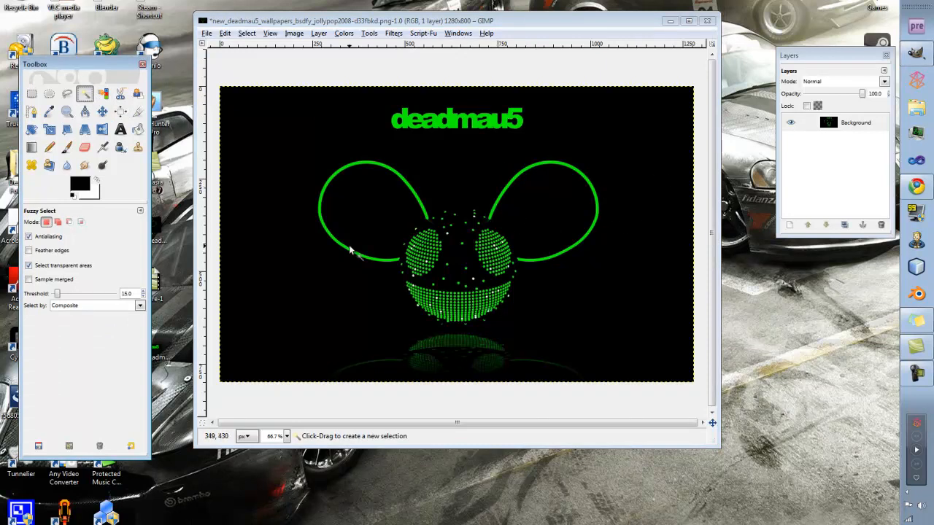
{"action": "left_click", "coordinate": [362, 226]}
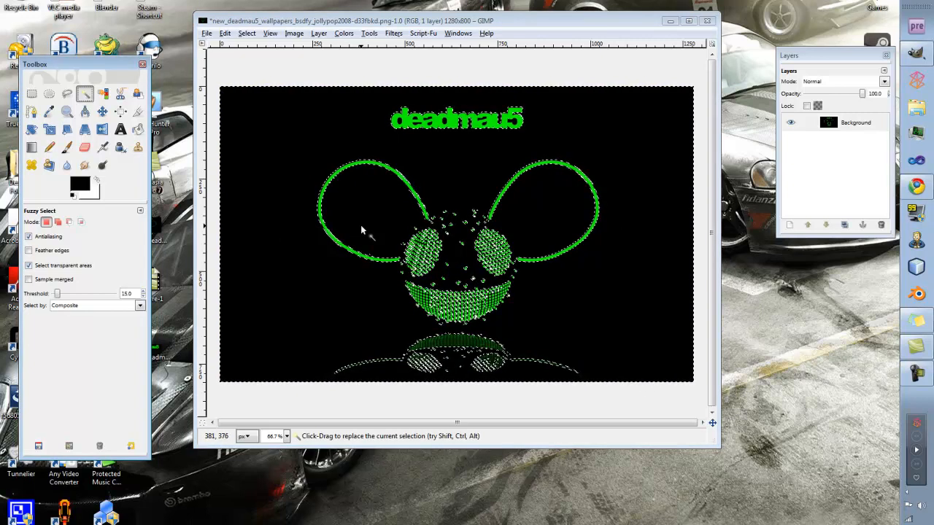
{"action": "left_click", "coordinate": [542, 208]}
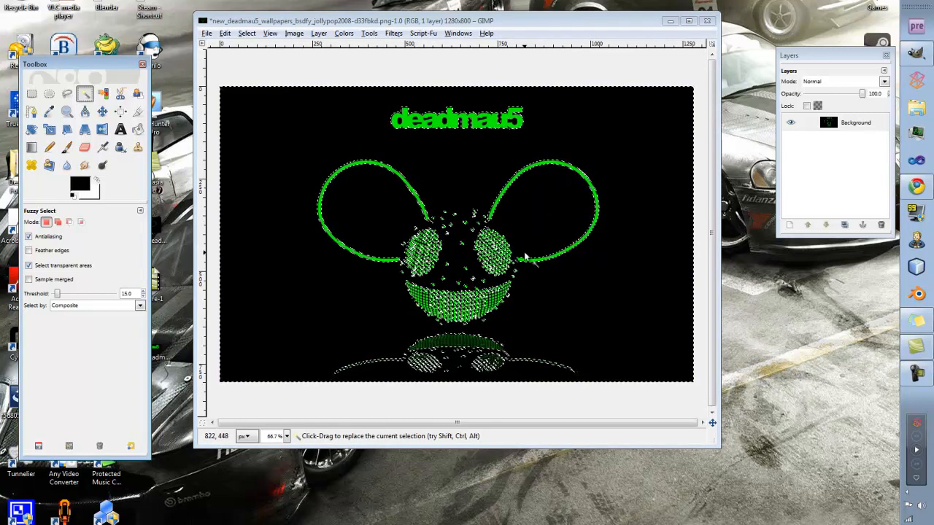
{"action": "key", "text": "Delete"}
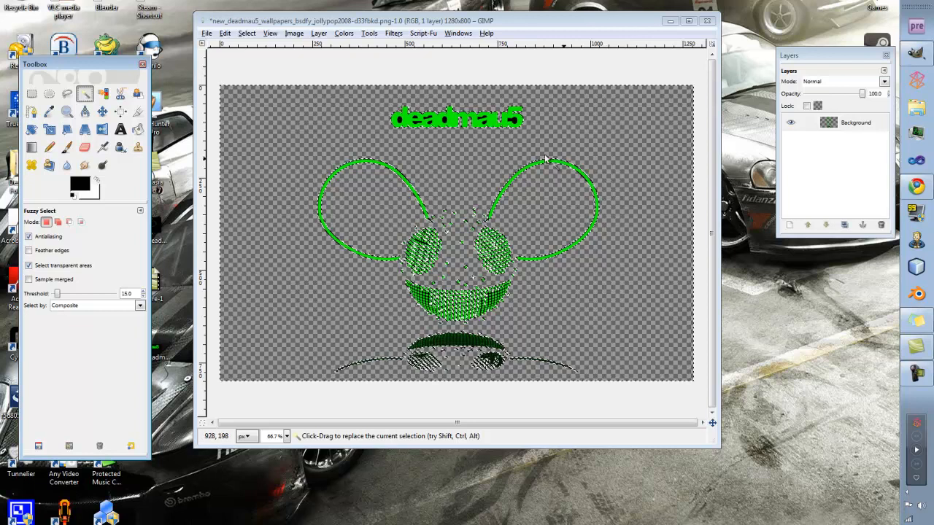
Undo the background deletion and clear the Fuzzy Select selection.
{"action": "key", "text": "ctrl+comma"}
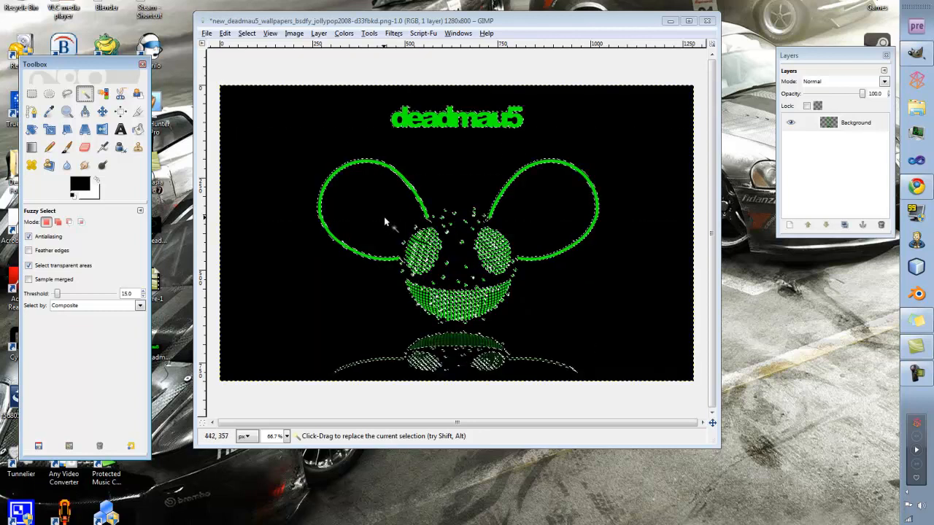
{"action": "key", "text": "ctrl+shift+a"}
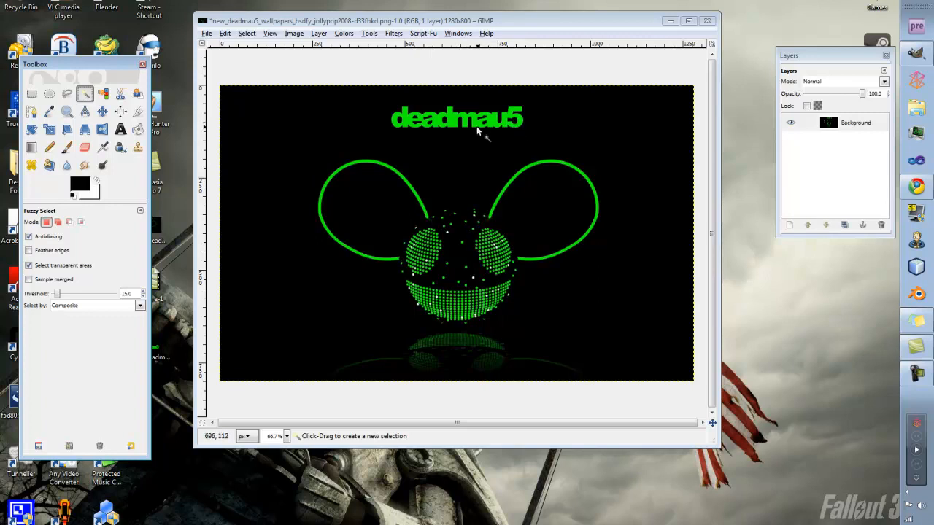
Fuzzy-select the black background between the ears again, delete it, and select a small spot in the title.
{"action": "left_click", "coordinate": [442, 125]}
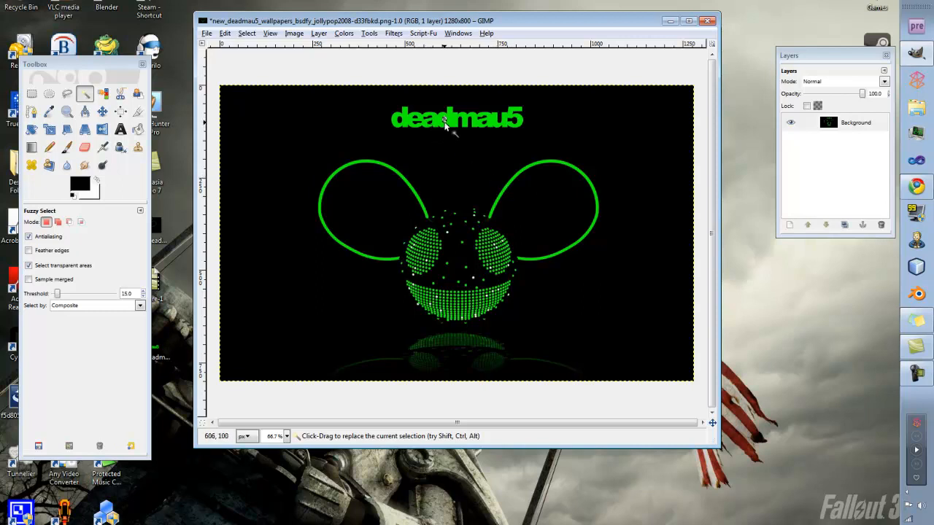
{"action": "left_click", "coordinate": [465, 174]}
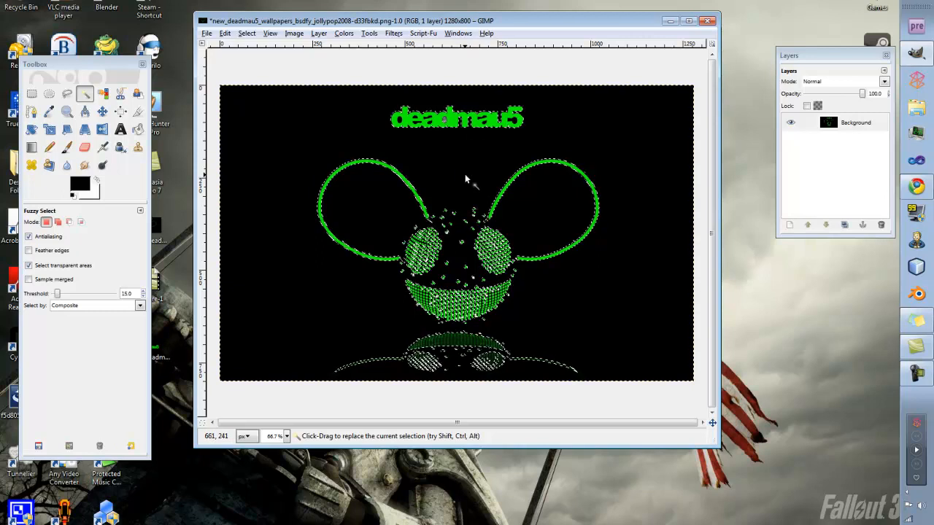
{"action": "key", "text": "Delete"}
{"action": "left_click_drag", "start_coordinate": [429, 126], "coordinate": [423, 136]}
Maximize the image window.
{"action": "left_click_drag", "start_coordinate": [443, 22], "coordinate": [267, 6]}
{"action": "left_click", "coordinate": [96, 0]}
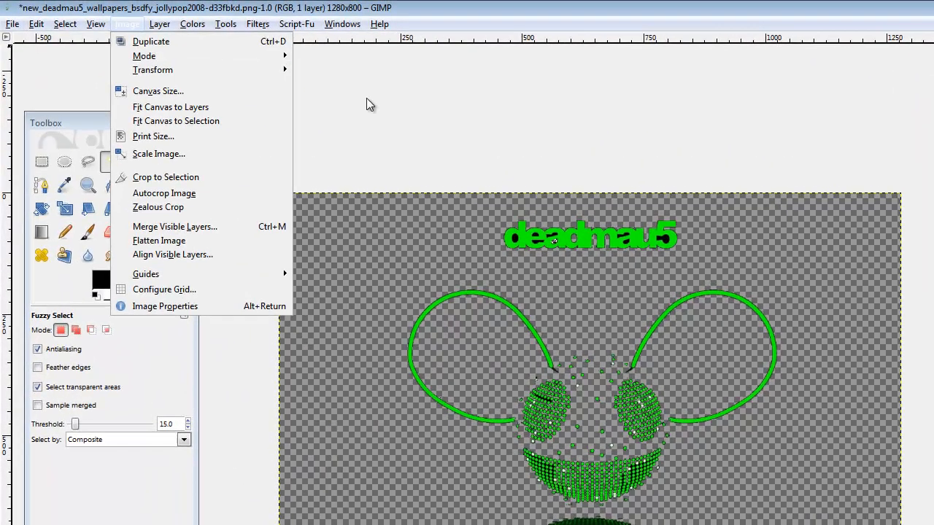
{"action": "left_click", "coordinate": [339, 73]}
Undo the repeated background deletion and deselect everything in the wallpaper.
{"action": "key", "text": "ctrl"}
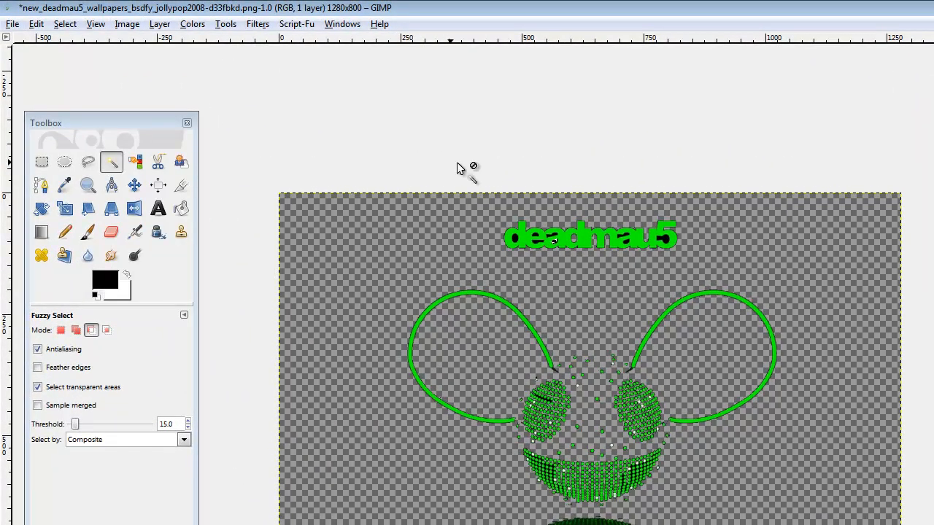
{"action": "left_click", "coordinate": [443, 232]}
{"action": "key", "text": "ctrl+comma"}
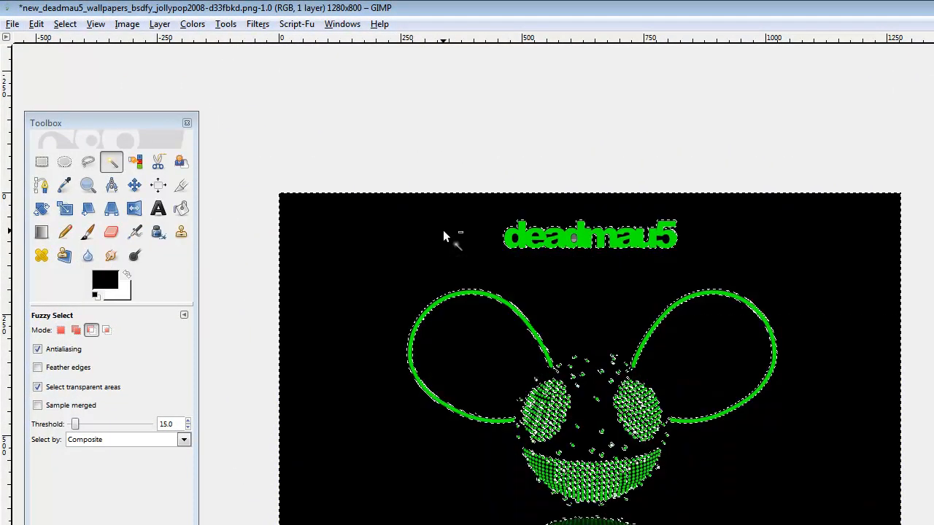
{"action": "key", "text": "ctrl+shift+a"}
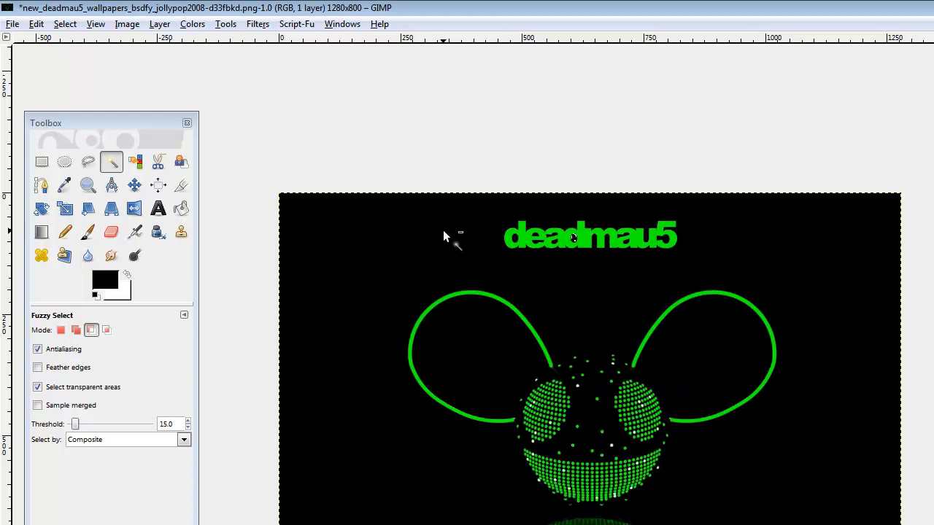
Browse for an image to open in the Flares folder of the Robot 1k GFX Pack within Desktop Folders.
{"action": "left_click", "coordinate": [12, 23]}
{"action": "left_click", "coordinate": [29, 72]}
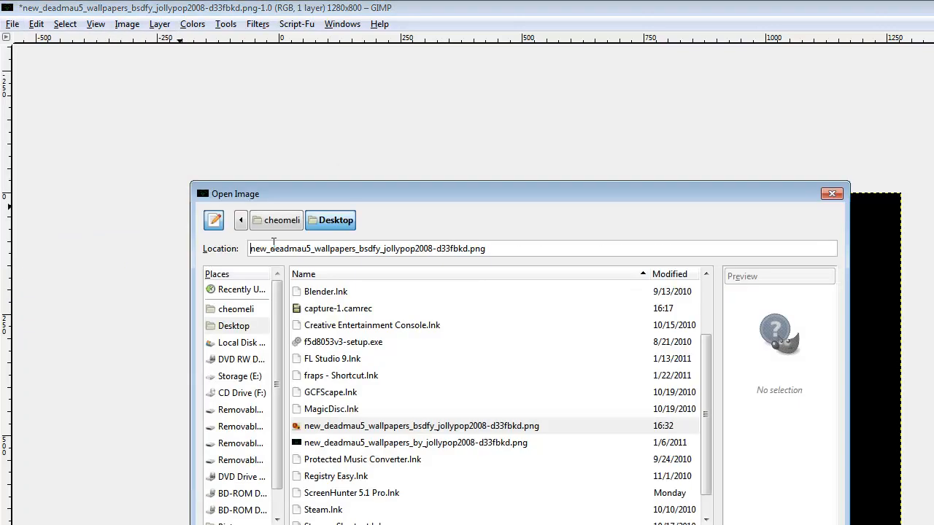
{"action": "left_click_drag", "start_coordinate": [706, 405], "coordinate": [700, 329]}
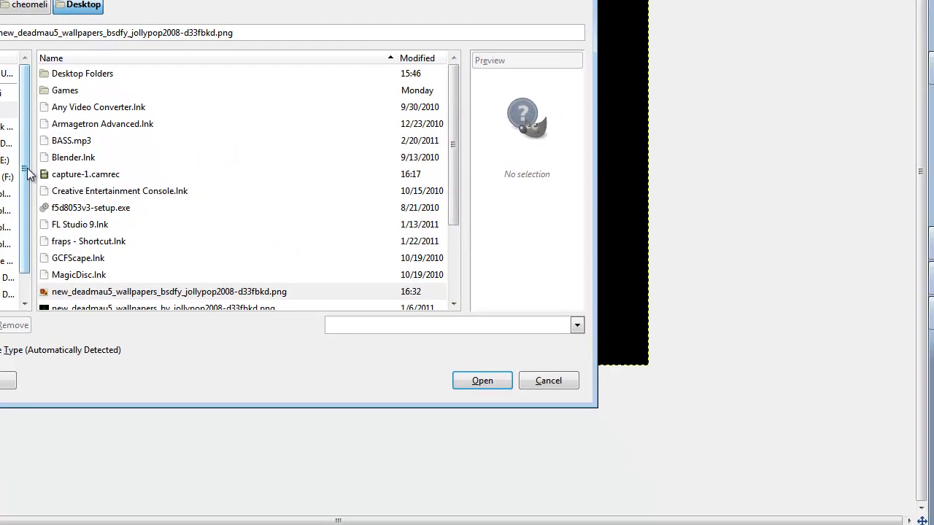
{"action": "double_click", "coordinate": [73, 73]}
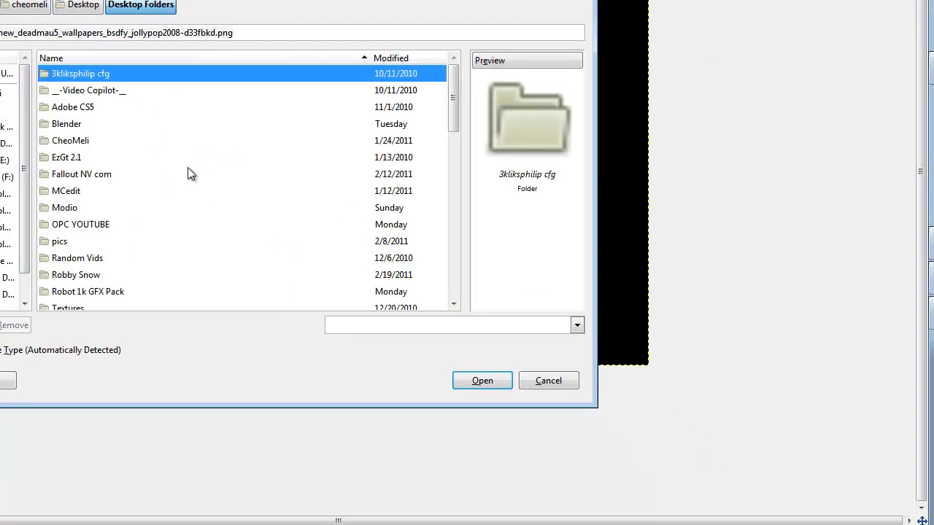
{"action": "scroll", "coordinate": [453, 139], "scroll_direction": "down", "scroll_amount": 2}
{"action": "double_click", "coordinate": [100, 183]}
{"action": "double_click", "coordinate": [93, 73]}
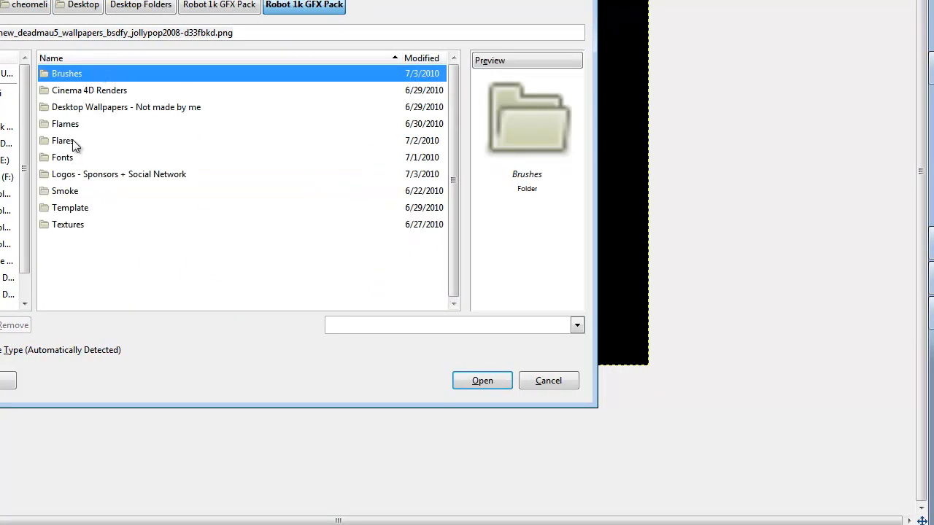
{"action": "double_click", "coordinate": [73, 143]}
Preview several flare images, open flare_00000.png as a separate image, and close its window.
{"action": "scroll", "coordinate": [453, 108], "scroll_direction": "down", "scroll_amount": 3}
{"action": "left_click", "coordinate": [153, 154]}
{"action": "left_click", "coordinate": [161, 188]}
{"action": "scroll", "coordinate": [458, 146], "scroll_direction": "down", "scroll_amount": 5}
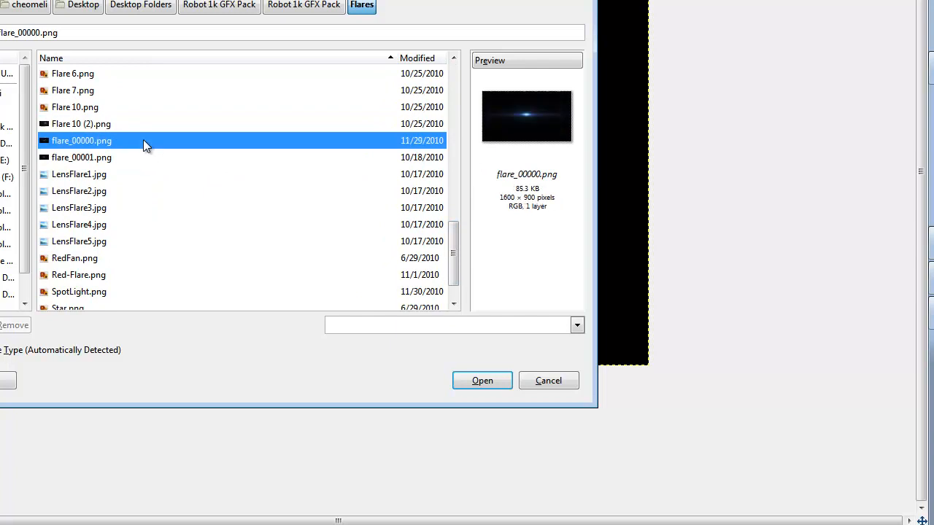
{"action": "left_click", "coordinate": [146, 143]}
{"action": "left_click", "coordinate": [120, 175]}
{"action": "left_click", "coordinate": [130, 145]}
{"action": "left_click", "coordinate": [474, 380]}
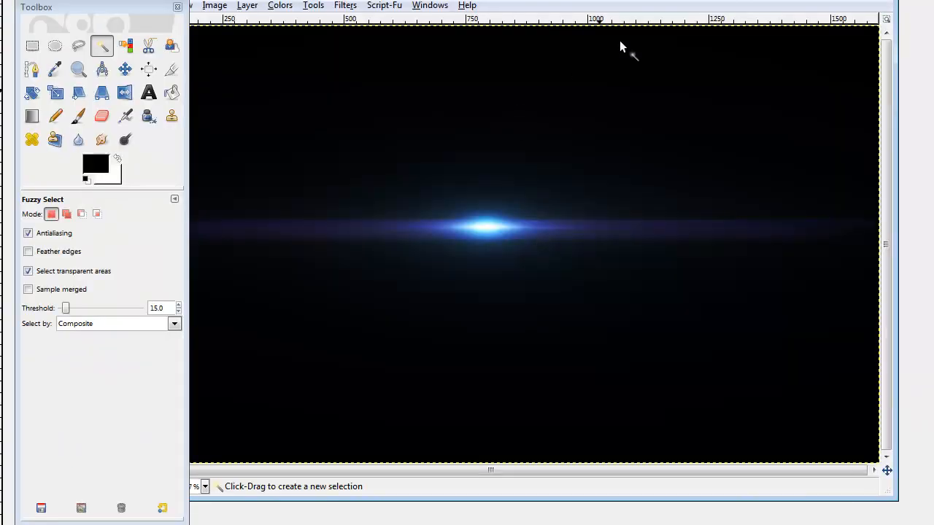
{"action": "left_click_drag", "start_coordinate": [632, 6], "coordinate": [677, 138]}
{"action": "left_click", "coordinate": [926, 128]}
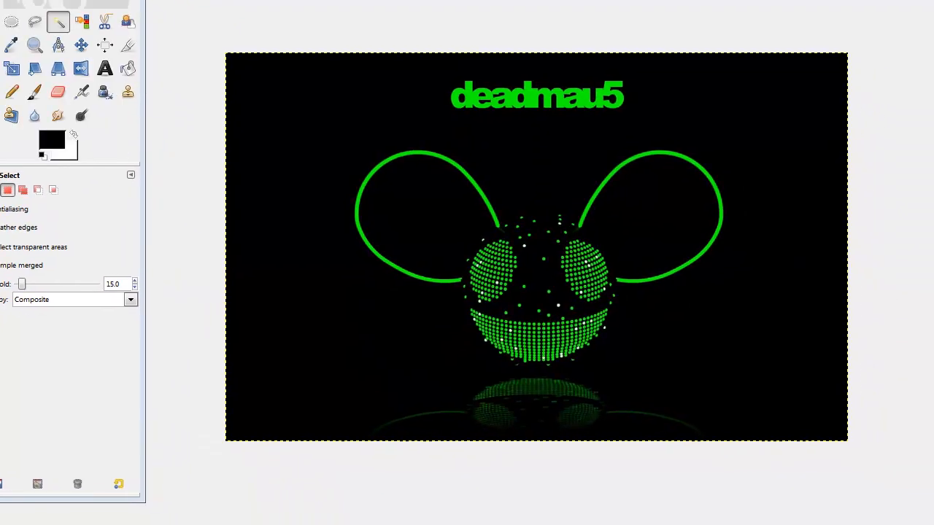
Start opening an image as a layer and browse to the Robot 1k GFX Pack's Flares folder.
{"action": "key", "text": "ctrl+o"}
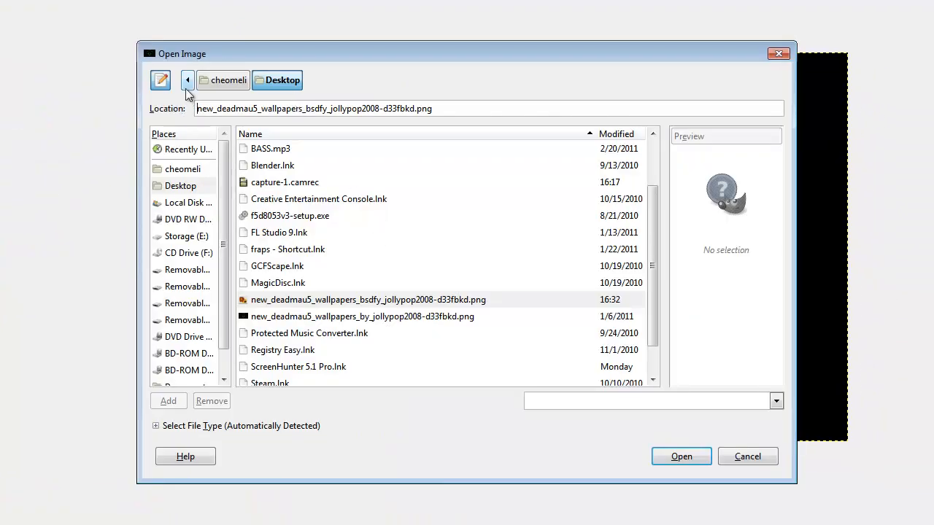
{"action": "left_click", "coordinate": [186, 169]}
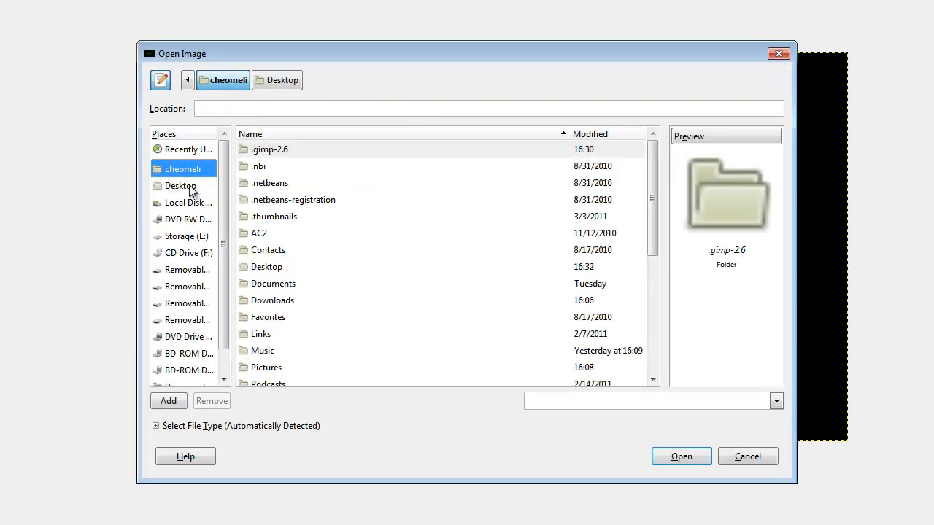
{"action": "left_click", "coordinate": [182, 186]}
{"action": "double_click", "coordinate": [290, 153]}
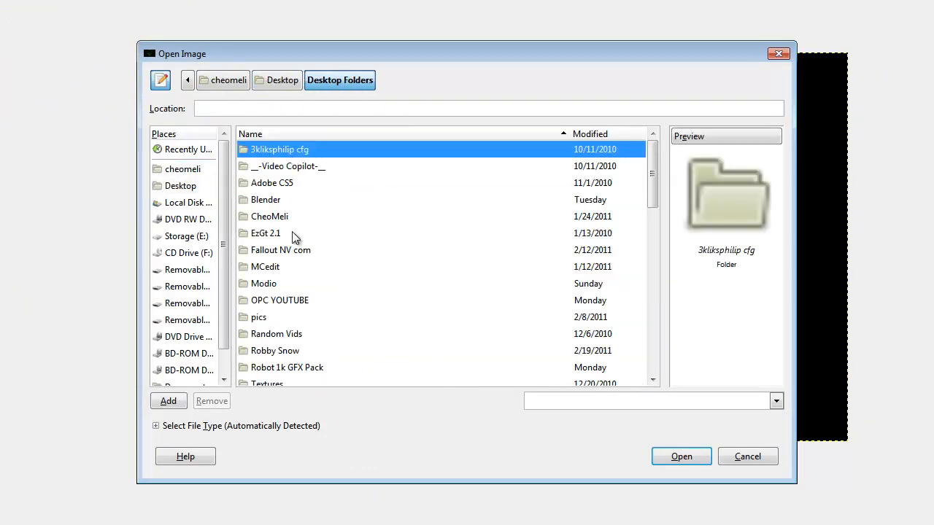
{"action": "scroll", "coordinate": [306, 268], "scroll_direction": "down", "scroll_amount": 5}
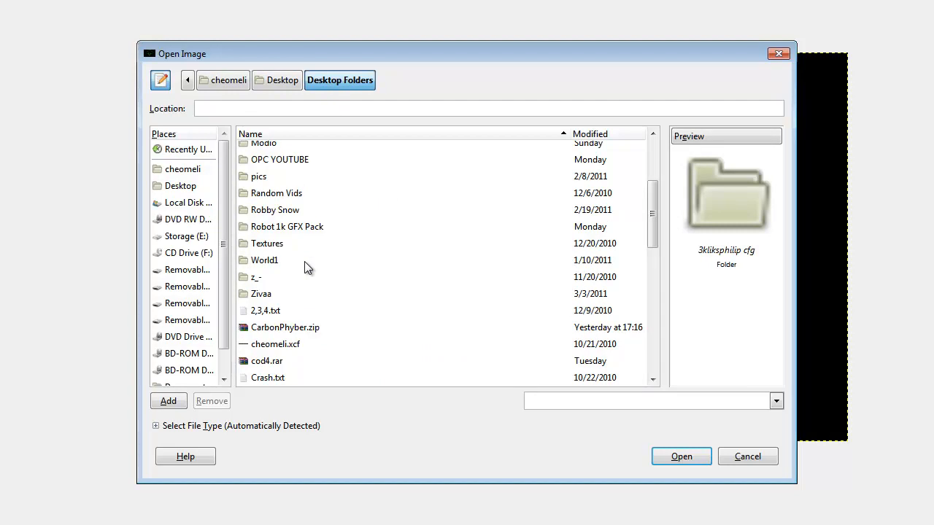
{"action": "scroll", "coordinate": [303, 244], "scroll_direction": "up", "scroll_amount": 1}
{"action": "scroll", "coordinate": [289, 221], "scroll_direction": "up", "scroll_amount": 2}
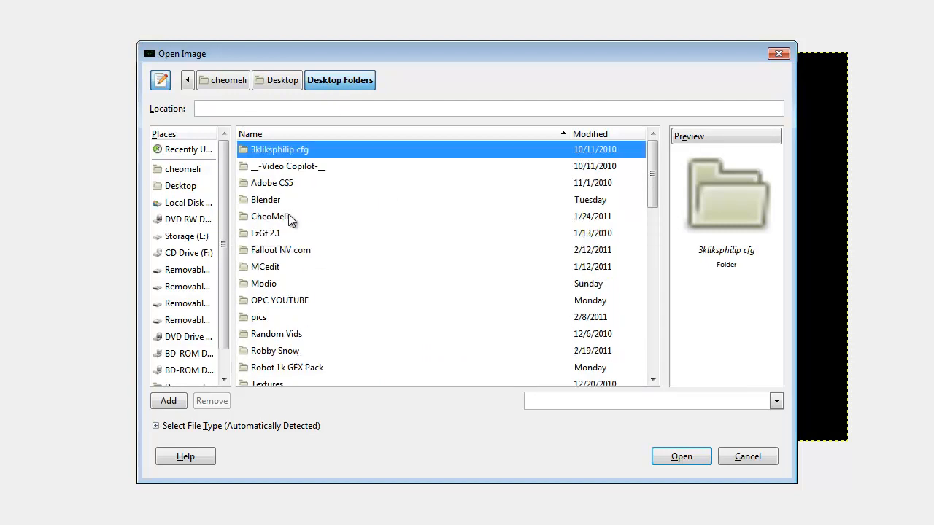
{"action": "double_click", "coordinate": [314, 367]}
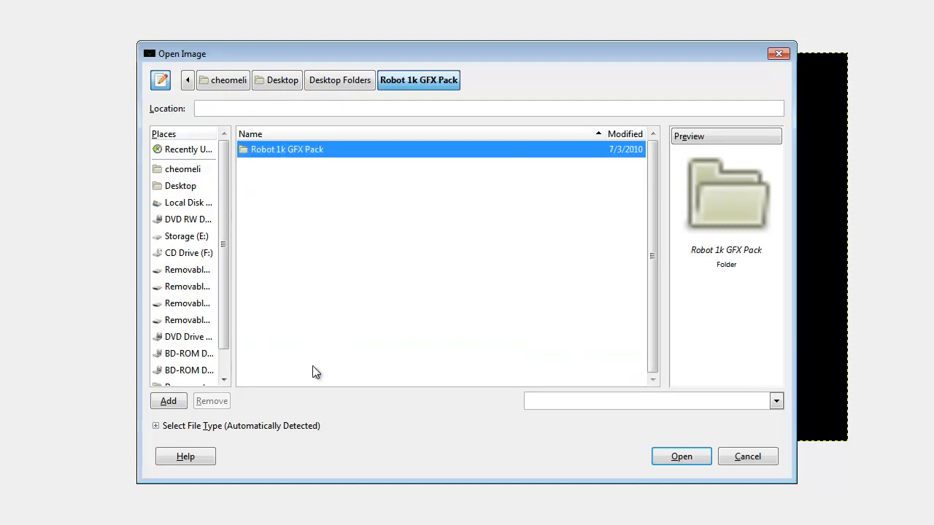
{"action": "double_click", "coordinate": [321, 153]}
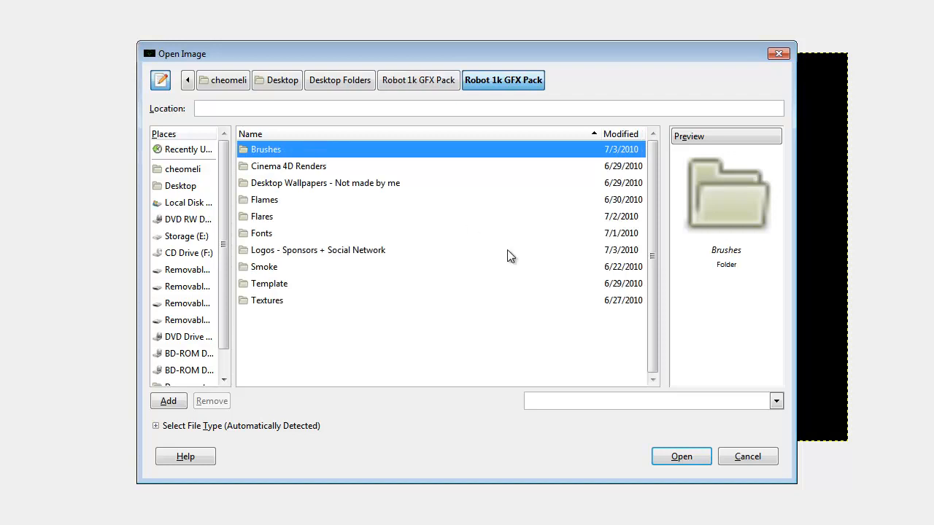
{"action": "double_click", "coordinate": [264, 217]}
Add LensFlare2.jpg from the Flares folder as a new layer over the wallpaper.
{"action": "scroll", "coordinate": [438, 281], "scroll_direction": "down", "scroll_amount": 5}
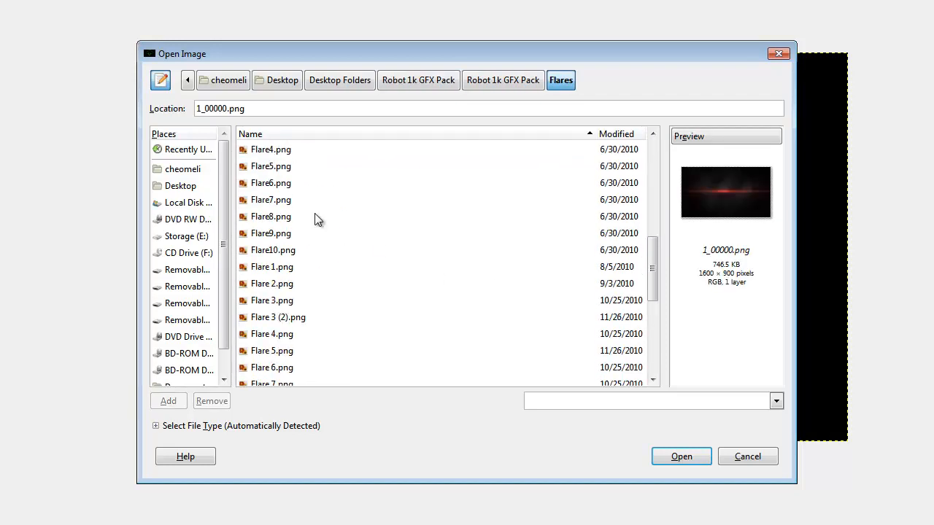
{"action": "scroll", "coordinate": [315, 219], "scroll_direction": "down", "scroll_amount": 6}
{"action": "left_click", "coordinate": [309, 161]}
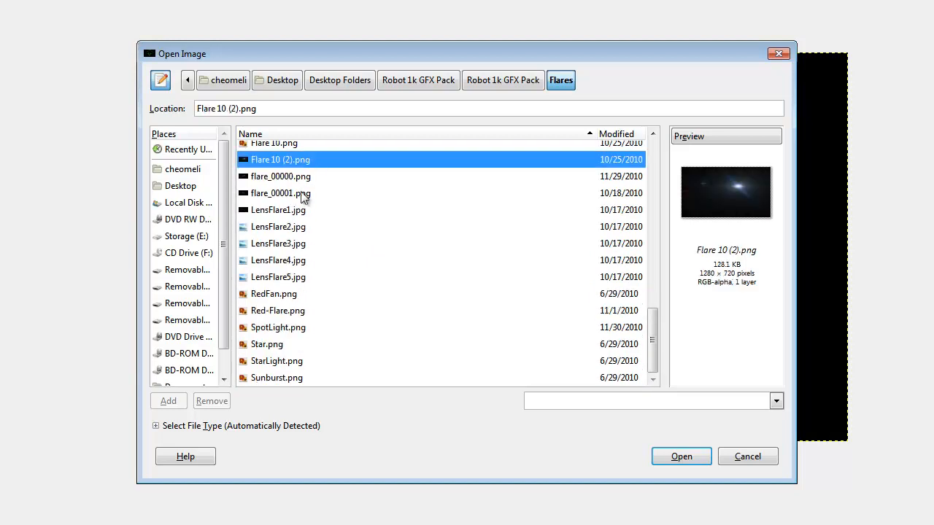
{"action": "left_click", "coordinate": [290, 227]}
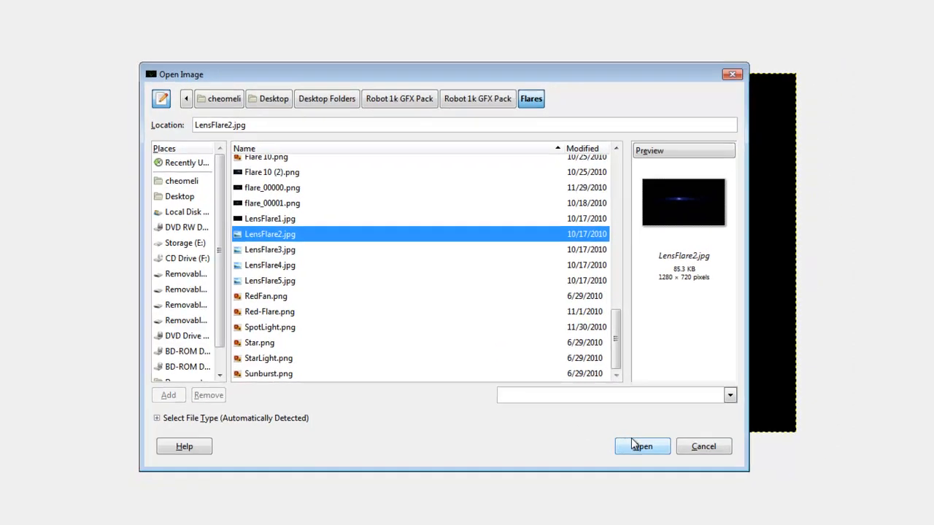
{"action": "left_click", "coordinate": [681, 456]}
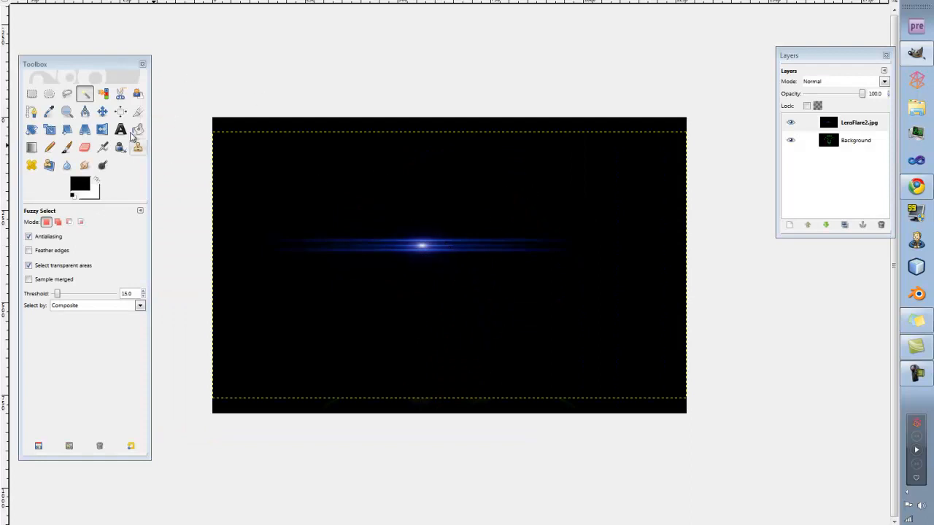
Try Color to Alpha from black (000000) on the LensFlare2.jpg layer, and undo it.
{"action": "key", "text": "m"}
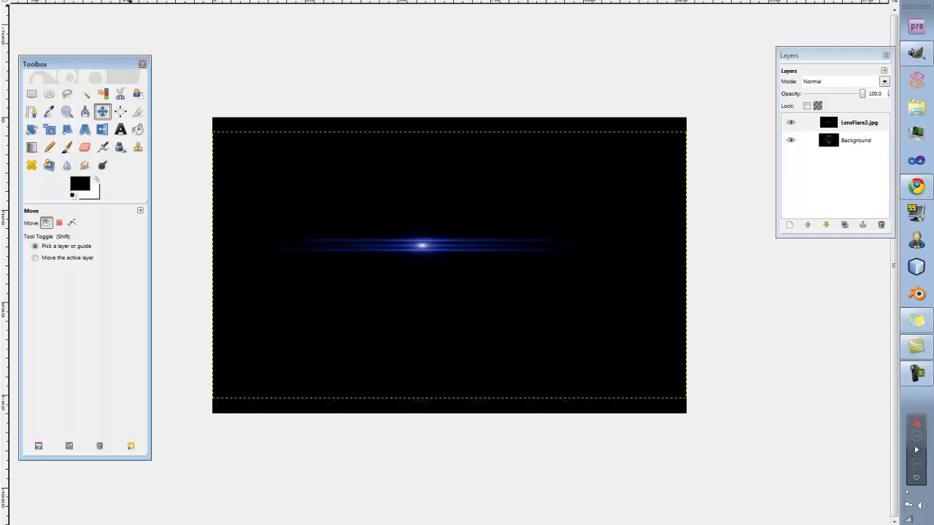
{"action": "left_click", "coordinate": [100, 2]}
{"action": "left_click", "coordinate": [96, 1]}
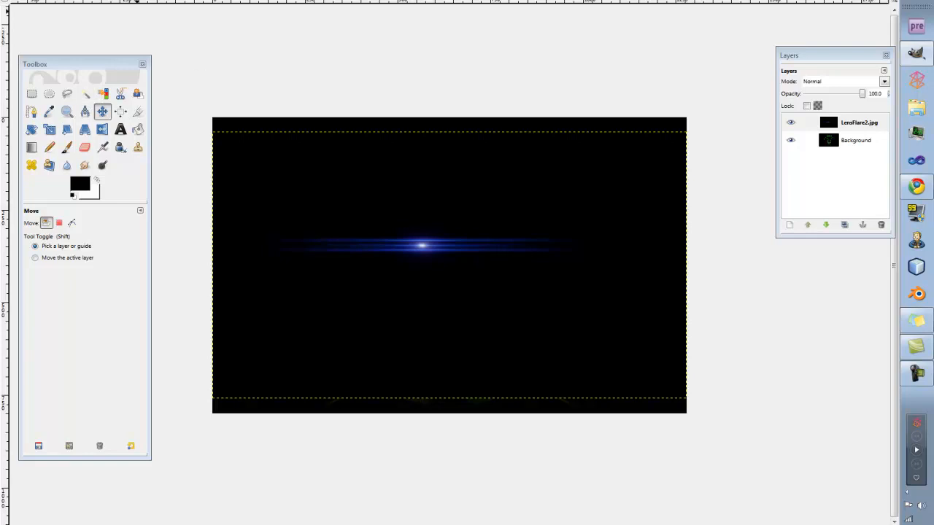
{"action": "left_click", "coordinate": [136, 1]}
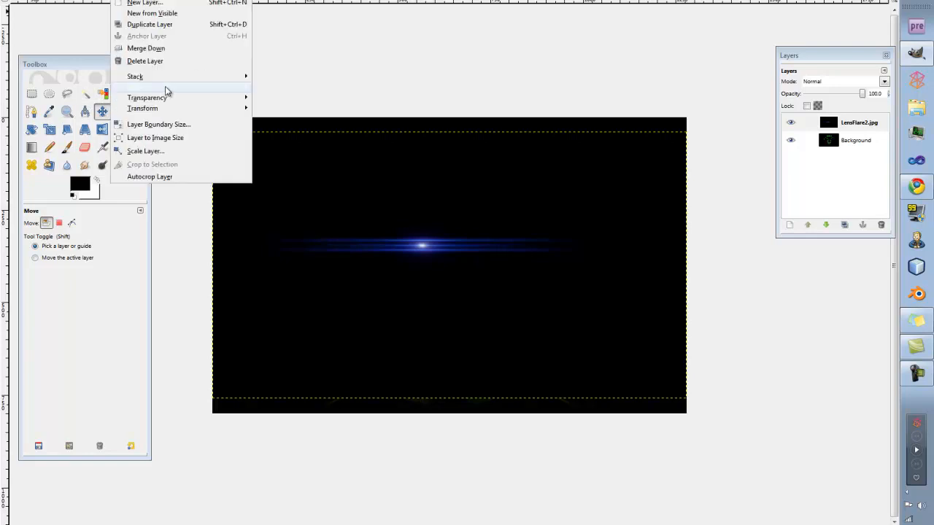
{"action": "mouse_move", "coordinate": [176, 98]}
{"action": "left_click", "coordinate": [301, 122]}
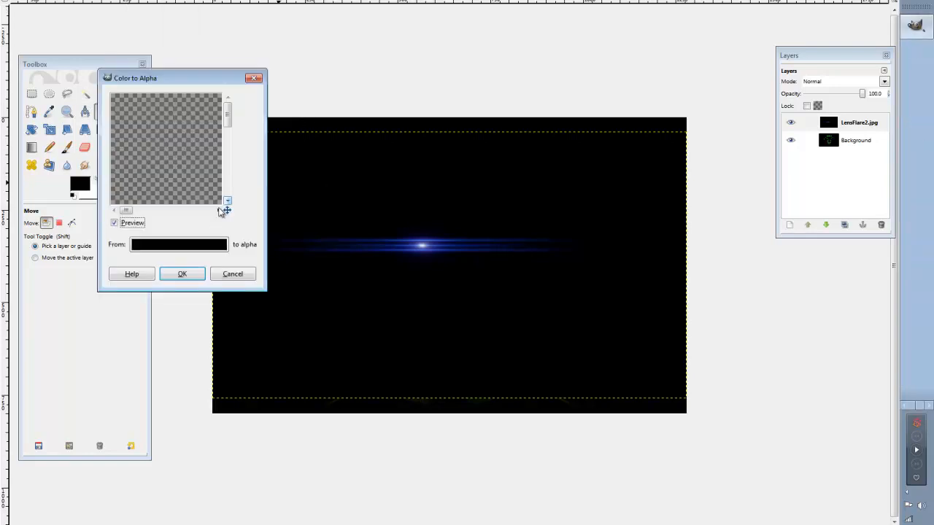
{"action": "left_click", "coordinate": [179, 244]}
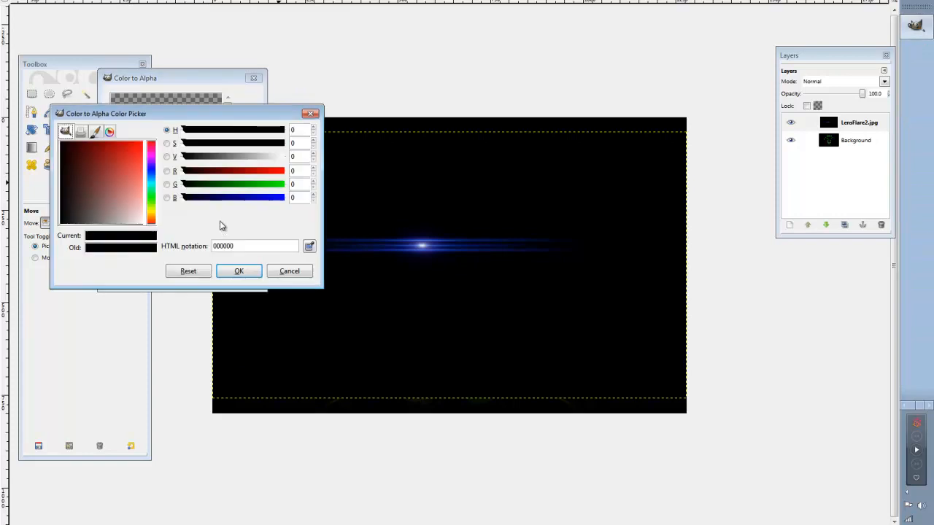
{"action": "left_click", "coordinate": [291, 274]}
{"action": "left_click", "coordinate": [198, 276]}
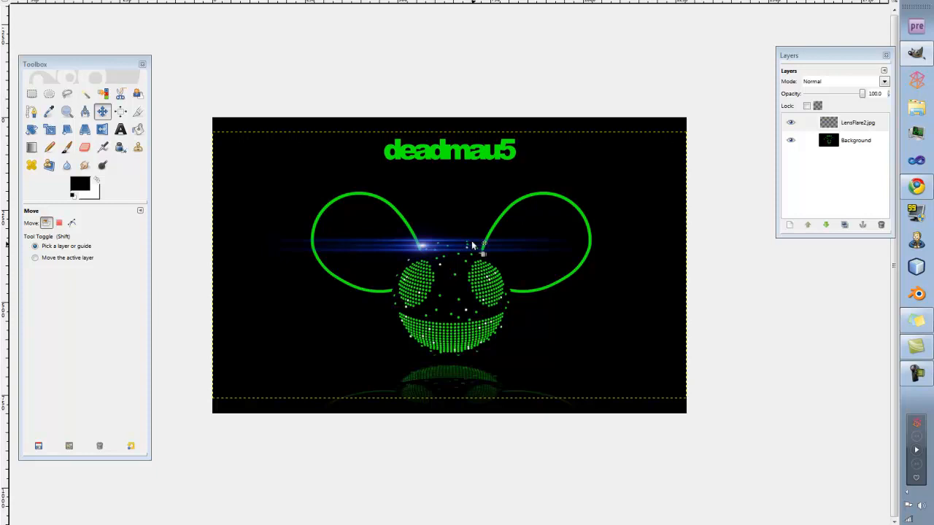
{"action": "key", "text": "ctrl+z"}
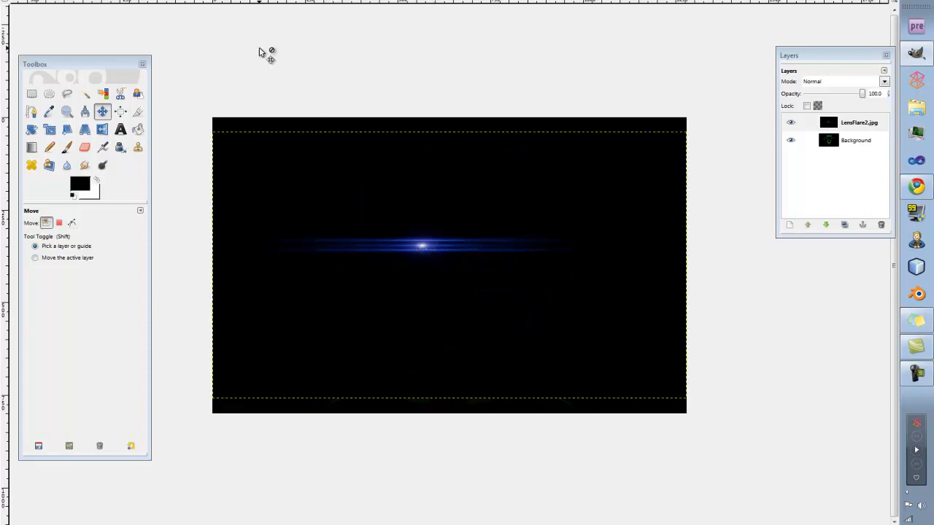
Apply Color Balance to the LensFlare2.jpg layer's midtones with Cyan–Red -100, Magenta–Green 100 and Yellow–Blue -100.
{"action": "left_click", "coordinate": [157, 1]}
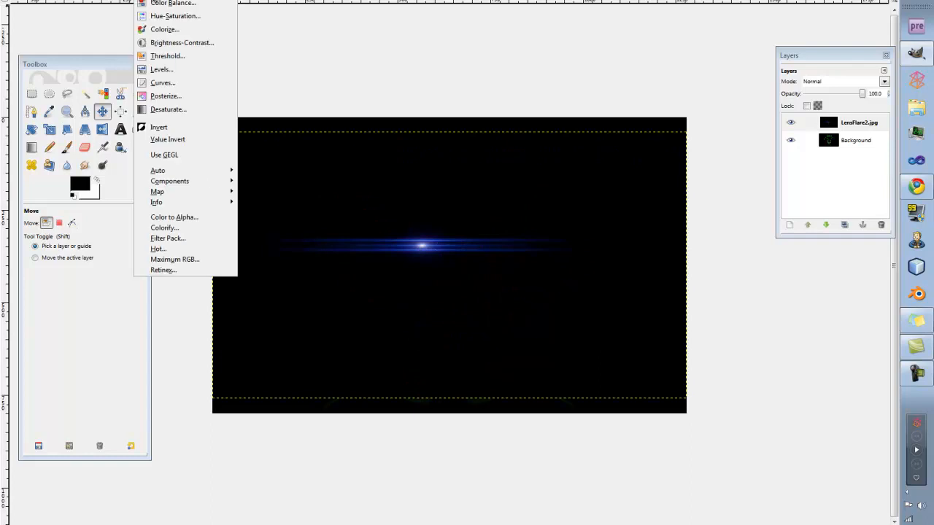
{"action": "left_click", "coordinate": [183, 4]}
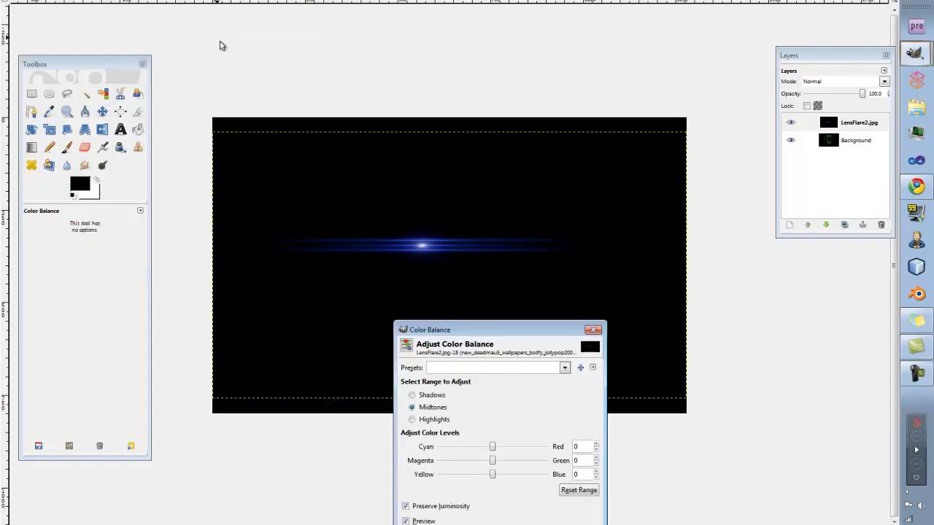
{"action": "left_click_drag", "start_coordinate": [457, 332], "coordinate": [331, 248]}
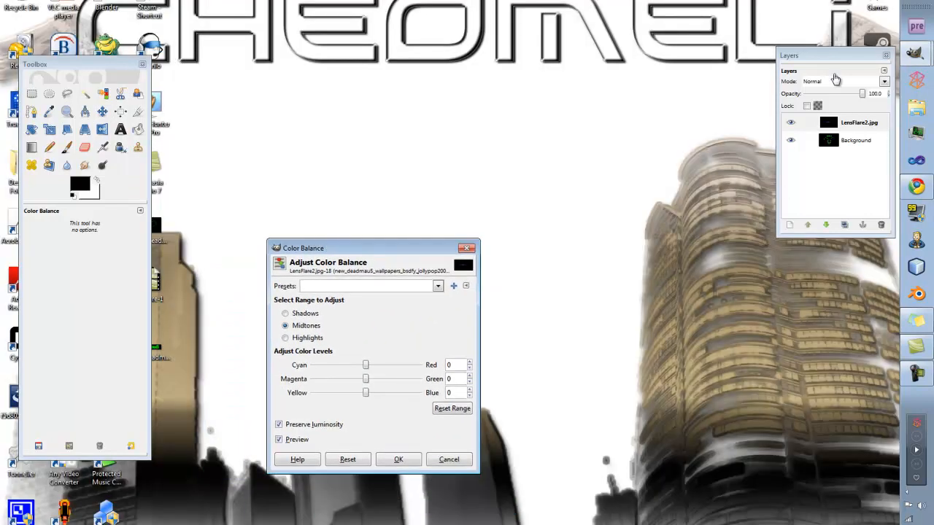
{"action": "left_click", "coordinate": [920, 55]}
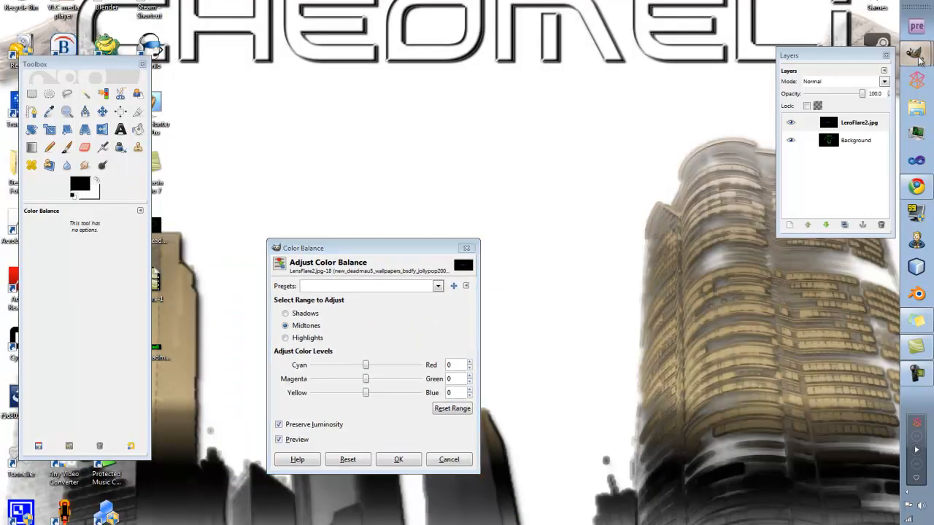
{"action": "left_click", "coordinate": [785, 49]}
{"action": "left_click_drag", "start_coordinate": [385, 250], "coordinate": [749, 211]}
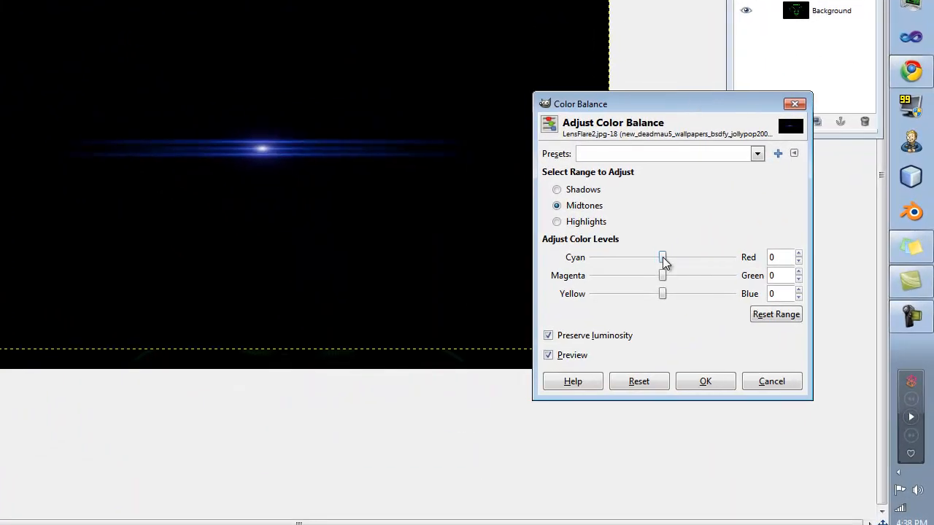
{"action": "left_click_drag", "start_coordinate": [662, 280], "coordinate": [733, 275]}
{"action": "left_click_drag", "start_coordinate": [662, 257], "coordinate": [552, 271]}
{"action": "left_click_drag", "start_coordinate": [663, 298], "coordinate": [547, 308]}
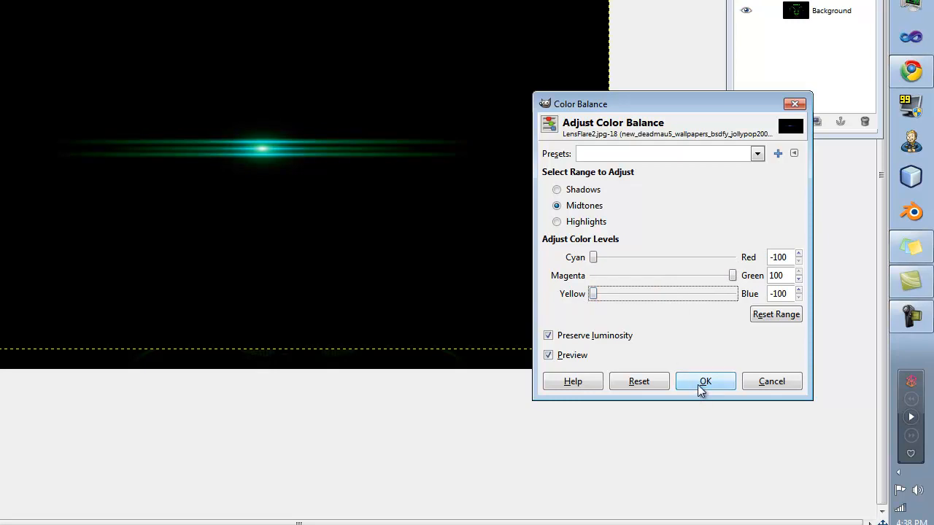
{"action": "left_click_drag", "start_coordinate": [592, 257], "coordinate": [422, 292]}
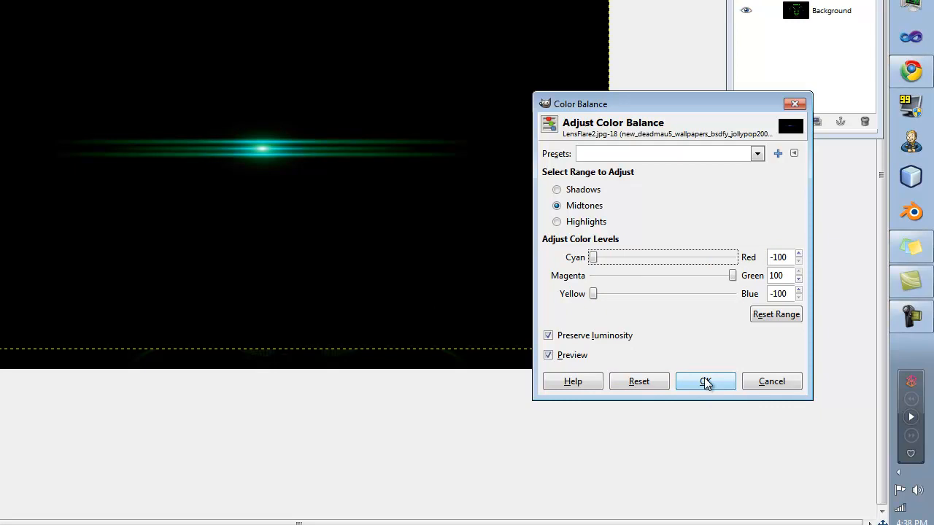
{"action": "left_click_drag", "start_coordinate": [678, 108], "coordinate": [731, 140]}
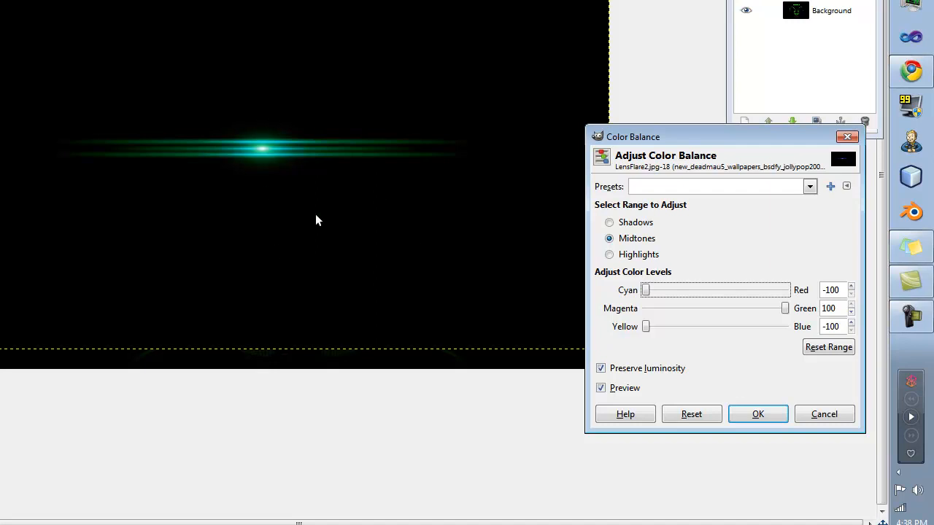
{"action": "left_click_drag", "start_coordinate": [690, 140], "coordinate": [705, 183]}
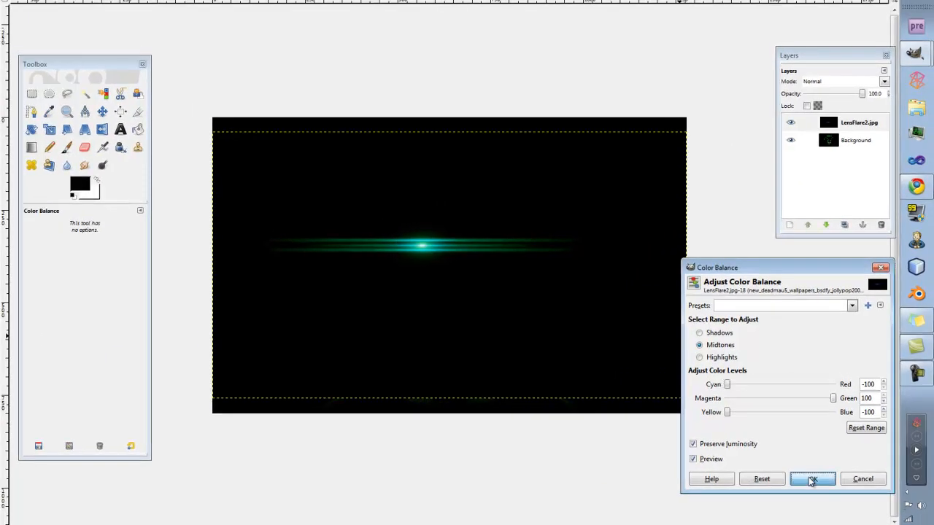
{"action": "left_click", "coordinate": [778, 457]}
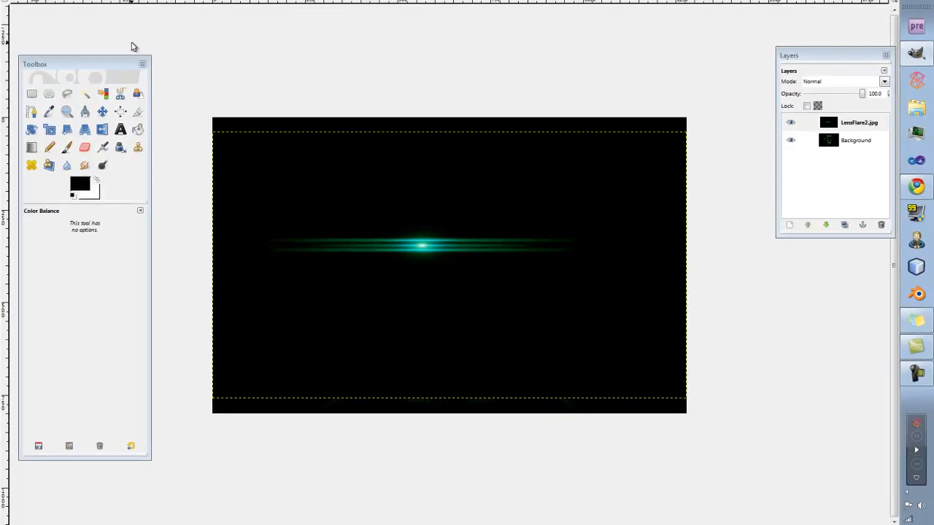
Make the black of the LensFlare2.jpg layer transparent with Color to Alpha, leaving Color Balance without further adjustment.
{"action": "left_click", "coordinate": [125, 0]}
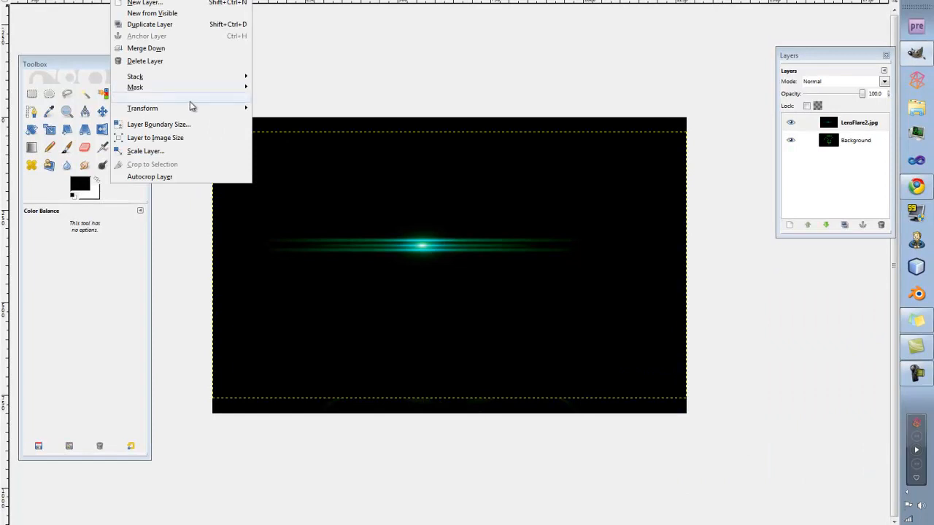
{"action": "mouse_move", "coordinate": [190, 106]}
{"action": "left_click", "coordinate": [298, 120]}
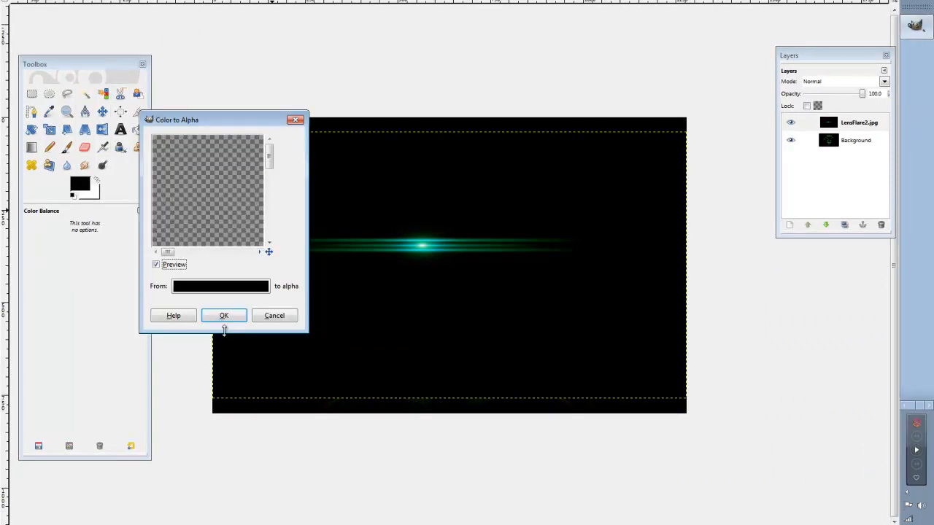
{"action": "left_click", "coordinate": [224, 319]}
{"action": "left_click", "coordinate": [421, 249]}
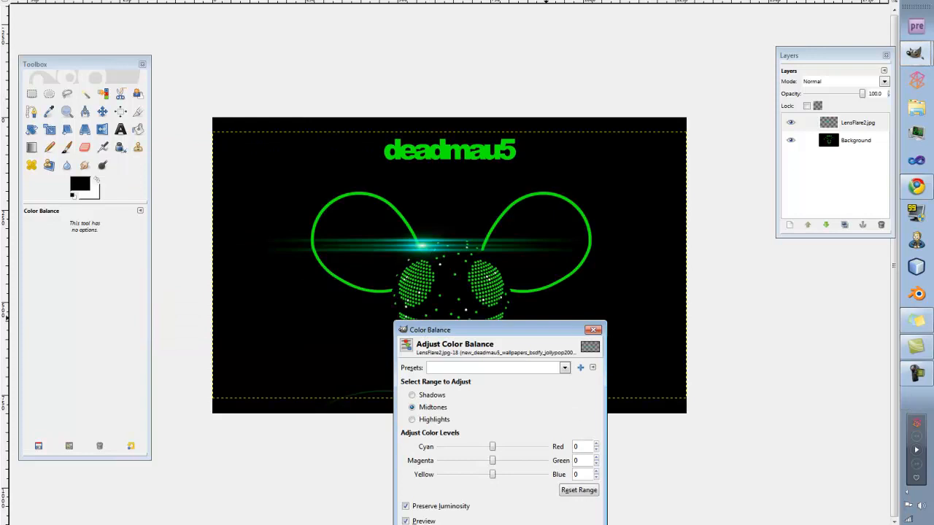
{"action": "key", "text": "Return"}
Move the lens flare layer over the deadmau5 title, and reposition it between the eyes of the mouse head.
{"action": "left_click", "coordinate": [102, 111]}
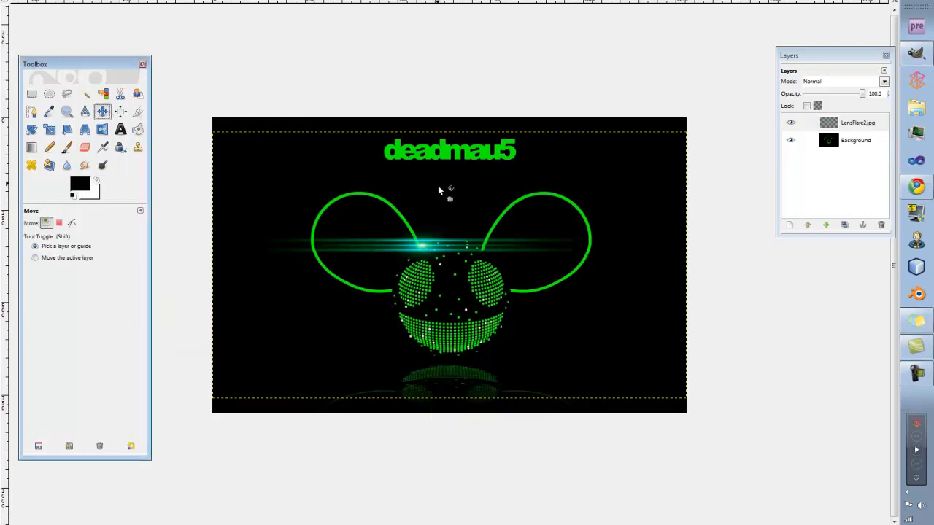
{"action": "left_click_drag", "start_coordinate": [423, 246], "coordinate": [450, 155]}
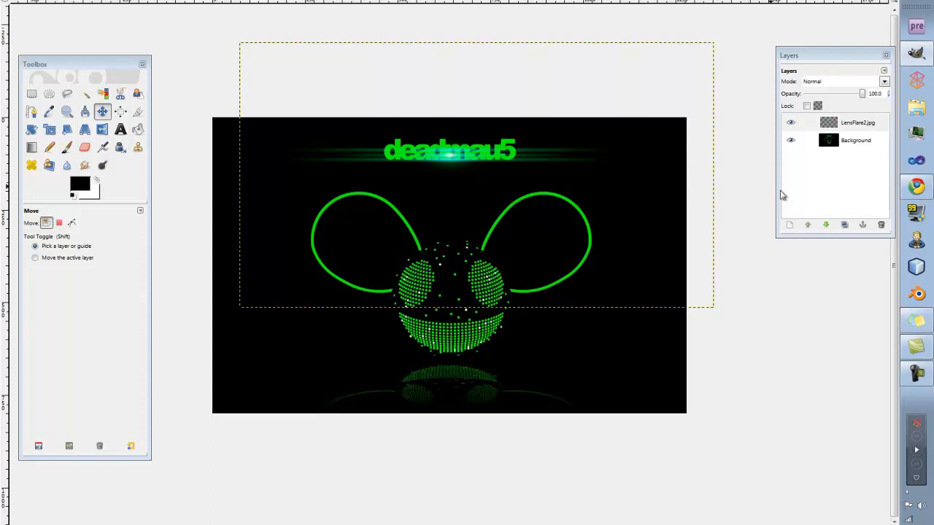
{"action": "left_click_drag", "start_coordinate": [450, 156], "coordinate": [446, 279]}
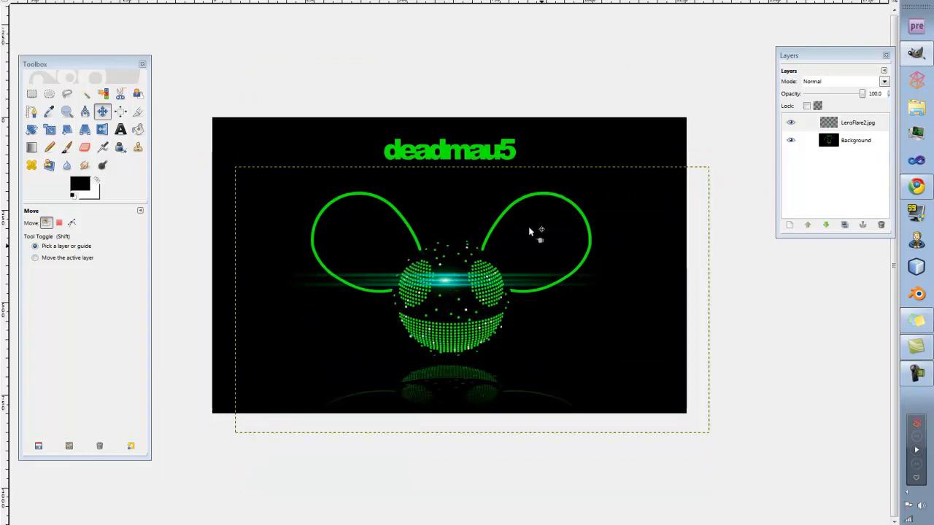